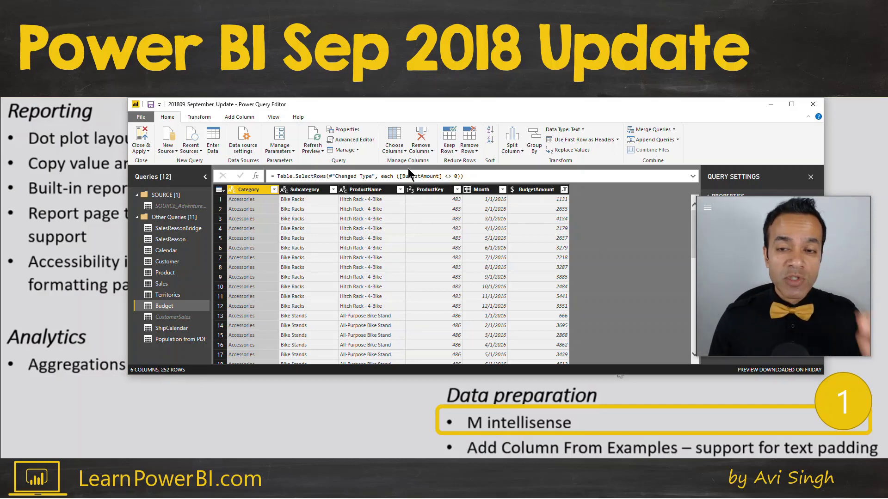
- Maximize the Power Query Editor window showing the Budget query
click(791, 106)
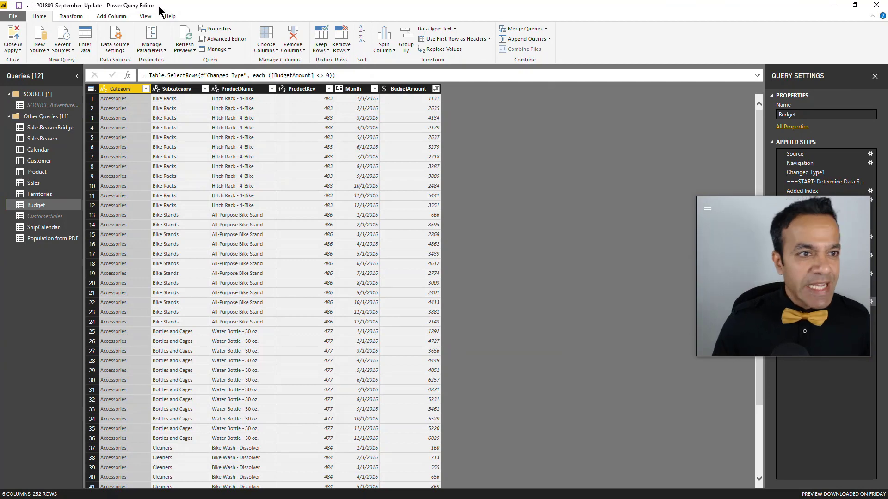
- Browse the Transform, Add Column and View ribbons, then show the Budget query's M code in Advanced Editor
click(69, 17)
click(111, 17)
click(141, 17)
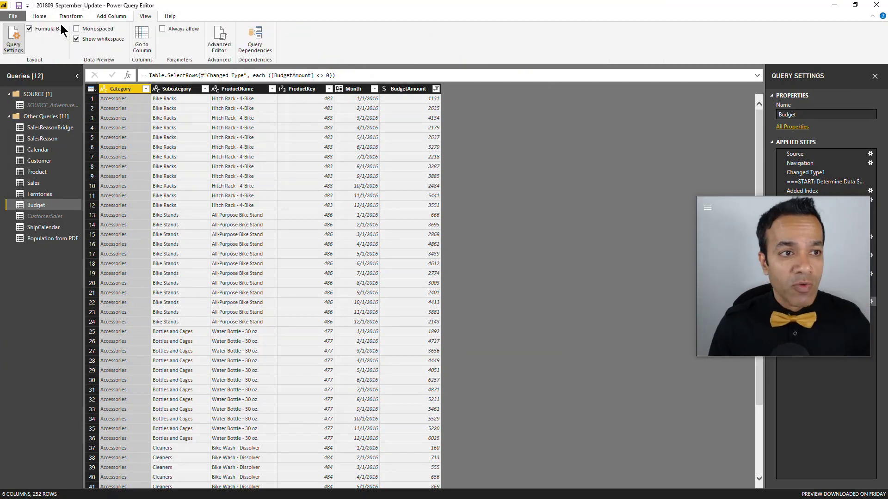
click(41, 21)
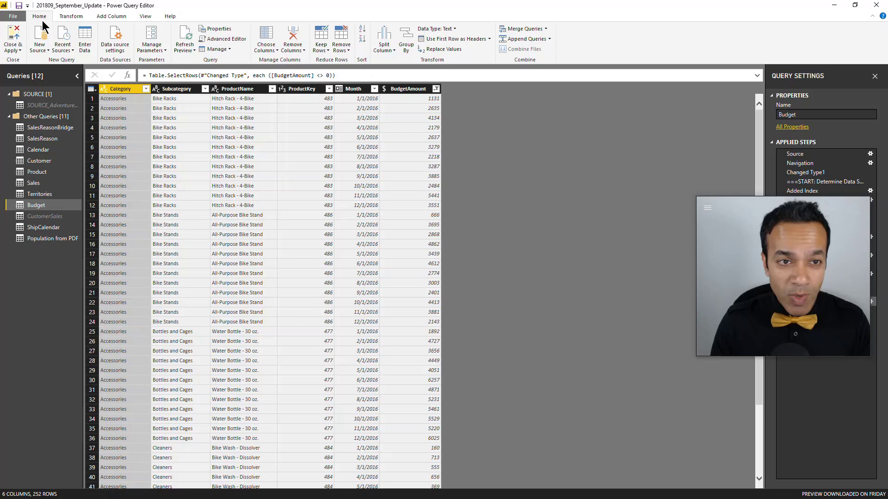
click(235, 40)
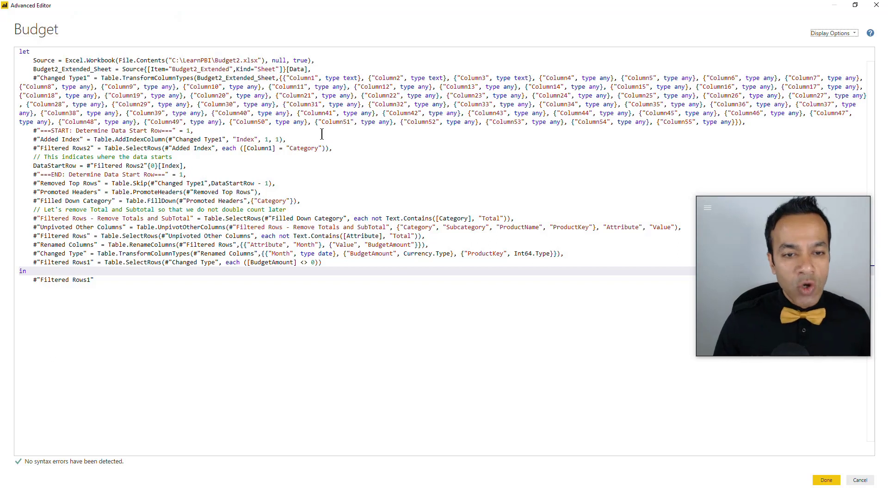
- Select words and lines in the Budget M code to inspect the Category and Remove Totals steps
double_click(267, 201)
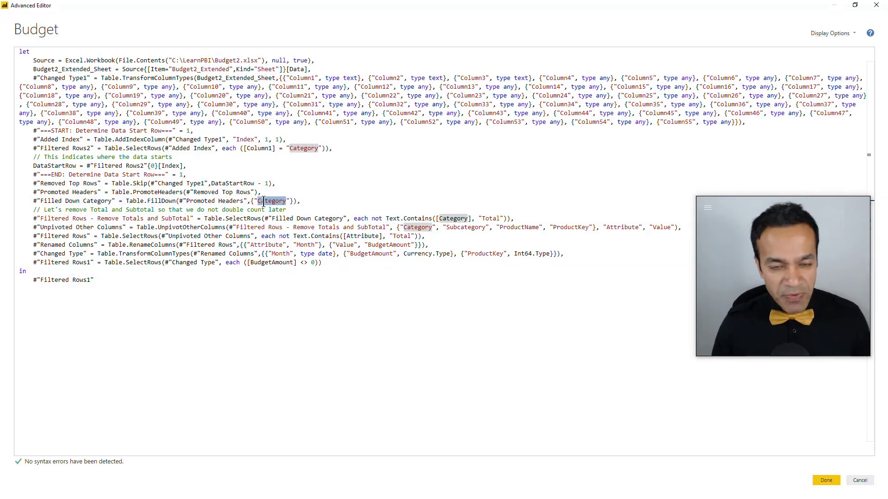
double_click(305, 148)
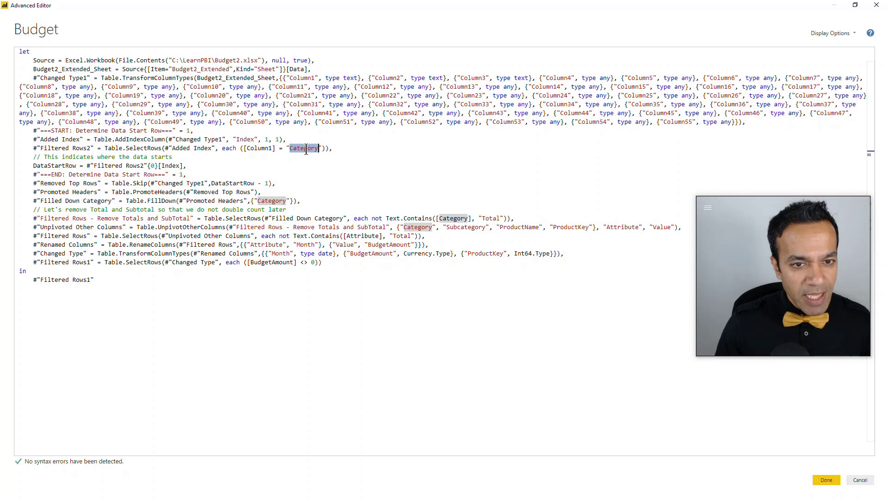
drag(263, 217, 263, 227)
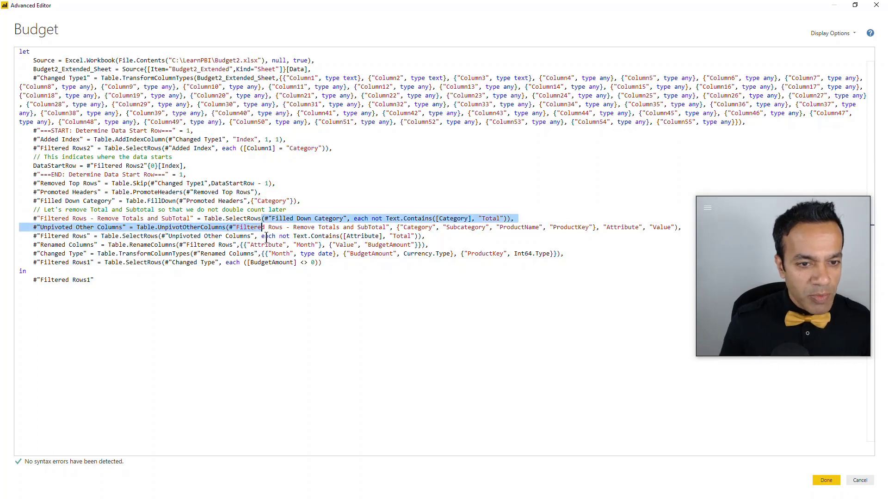
double_click(256, 209)
- Cut Table.SelectRows down to Table.S to see IntelliSense suggestions, then discard the edits
key(Down)
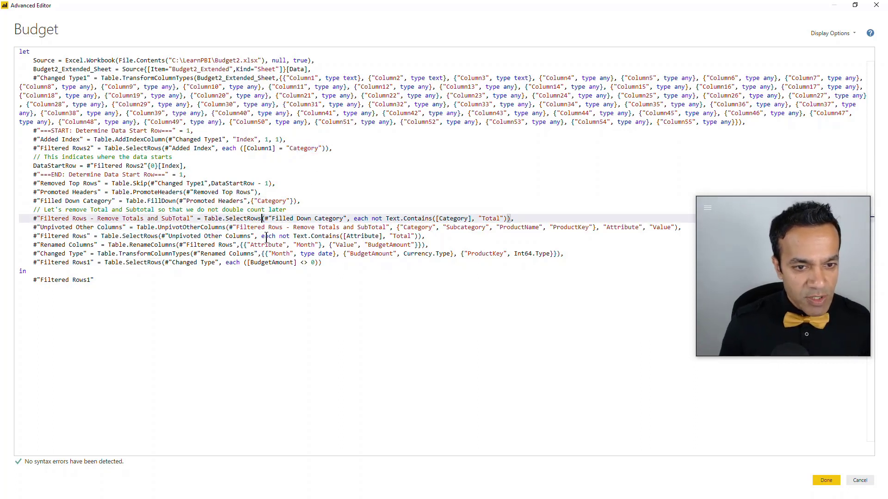
key(ctrl+shift+Left)
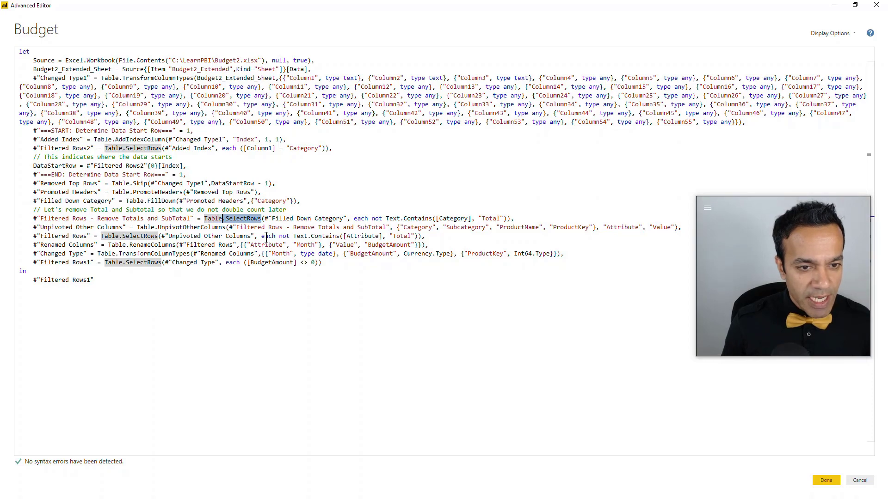
key(BackSpace)
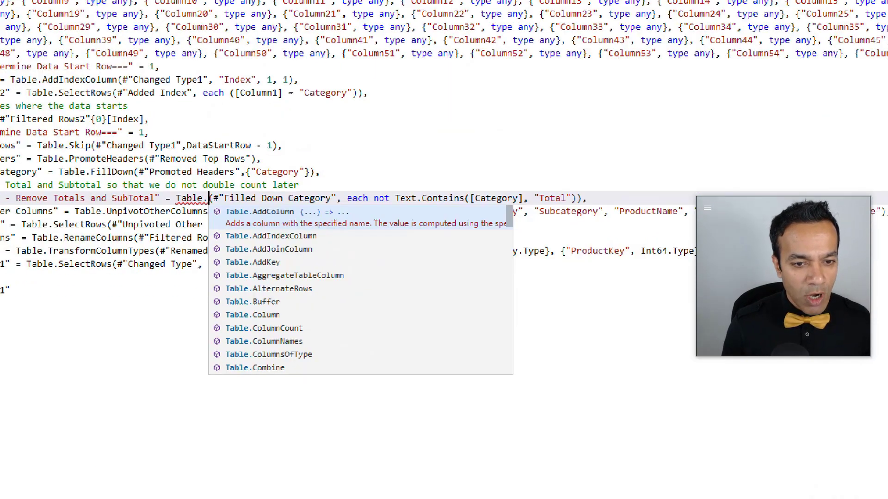
key(Escape)
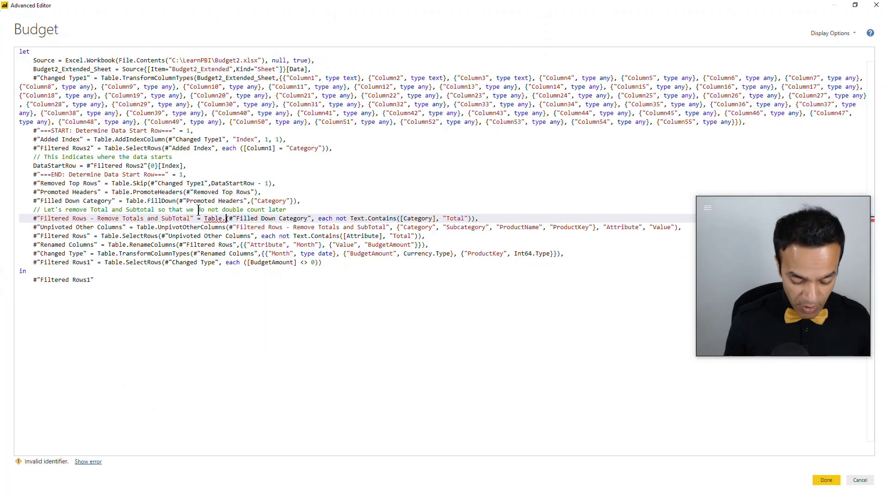
text(S)
key(Escape)
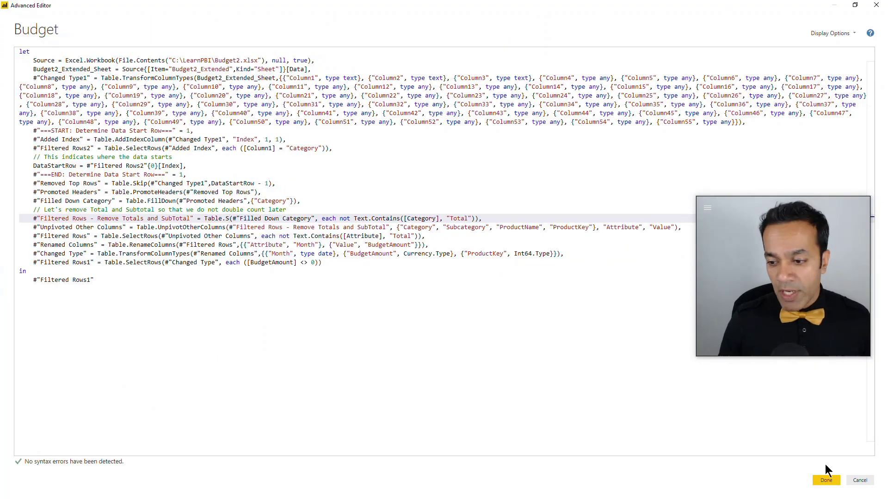
click(860, 480)
click(486, 272)
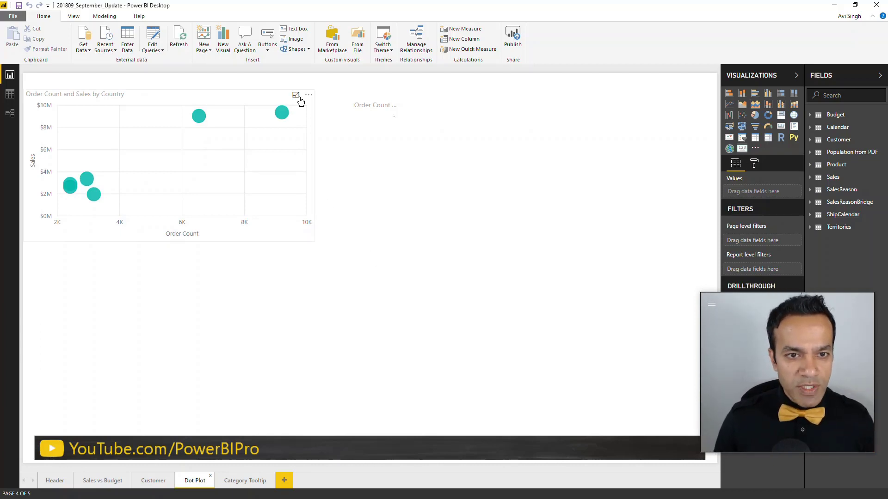
- View the scatter chart in focus mode, then enlarge the Order Count dot plot beside it
click(297, 96)
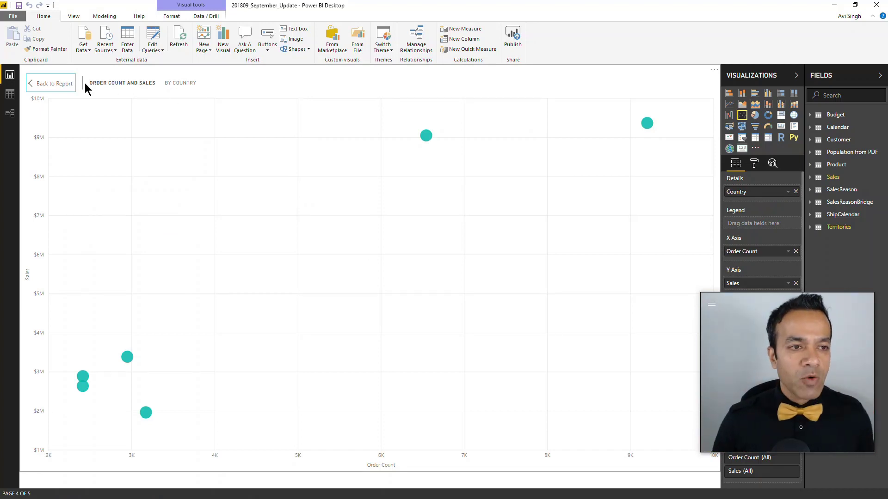
click(50, 84)
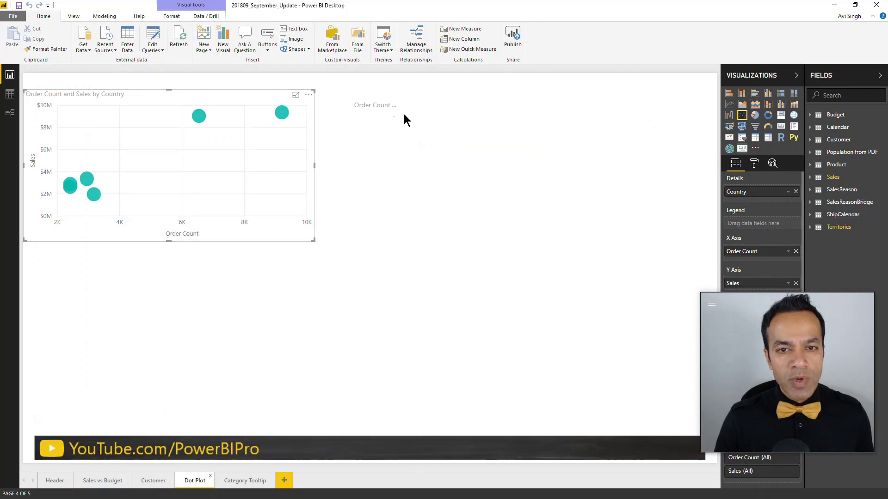
click(362, 102)
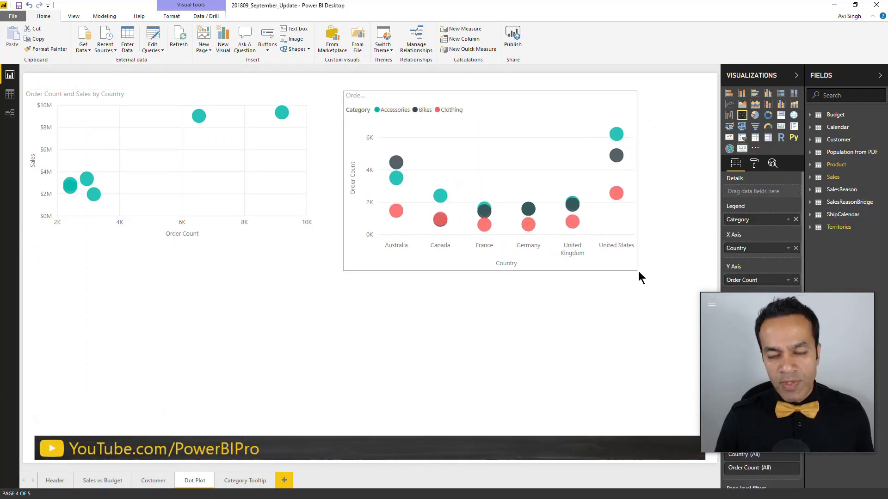
drag(399, 115, 648, 276)
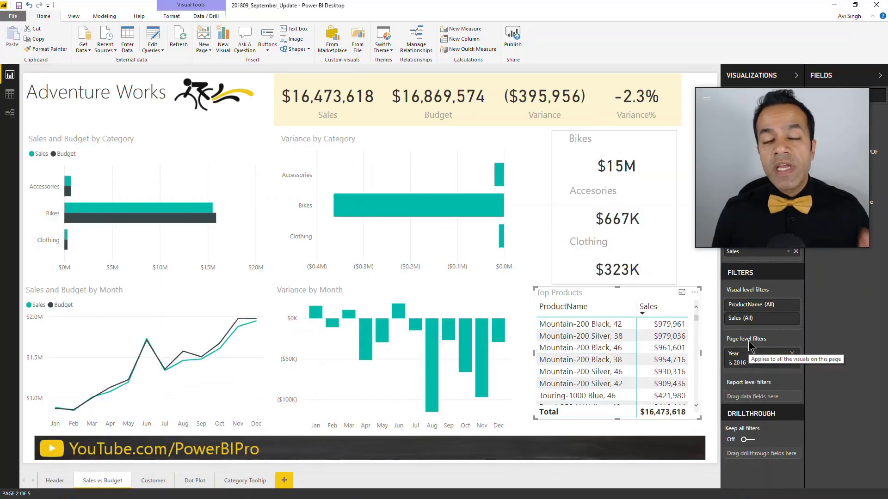
- Copy the top product's name and sales amount as values into Excel cells A1 and B1
right_click(571, 323)
mouse_move(597, 361)
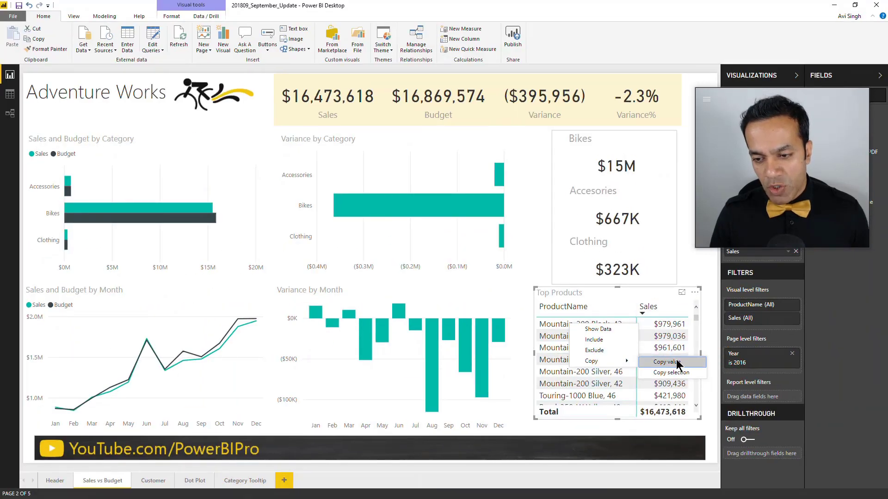
click(676, 362)
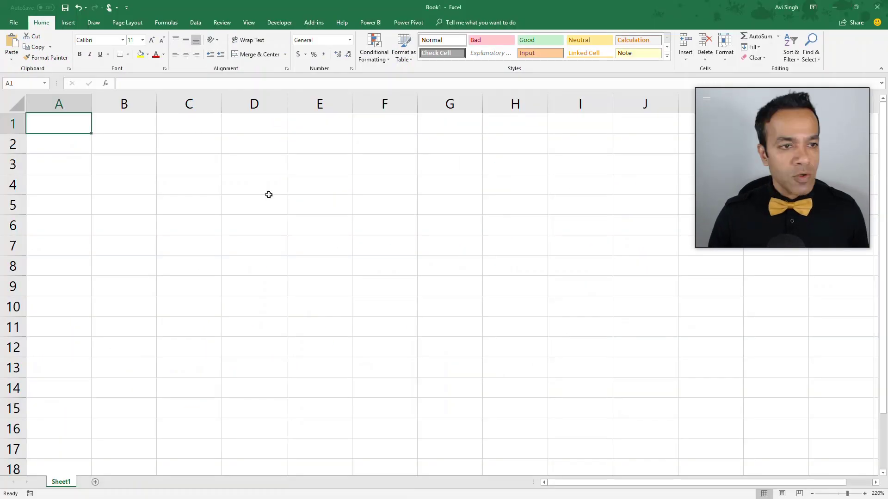
key(ctrl+v)
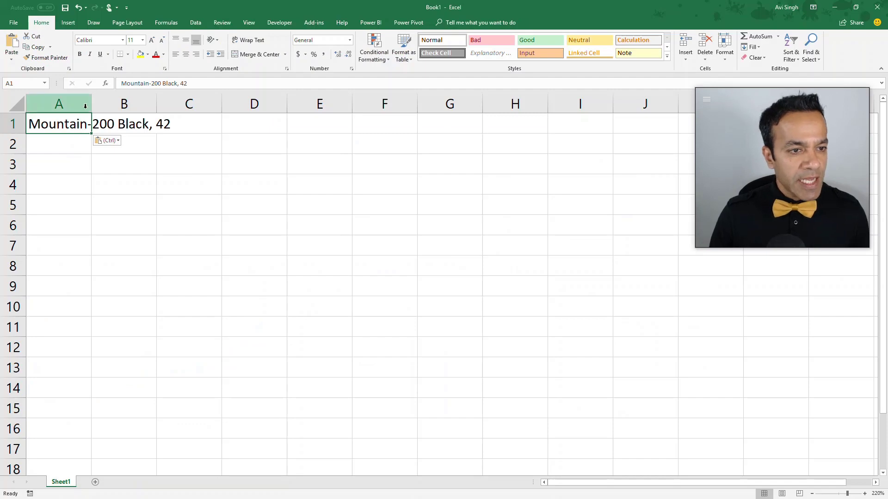
drag(91, 104, 131, 103)
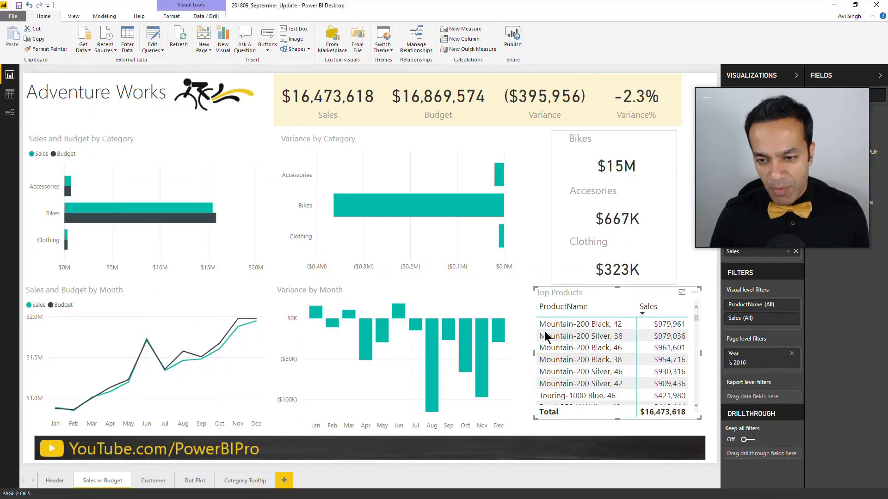
right_click(670, 321)
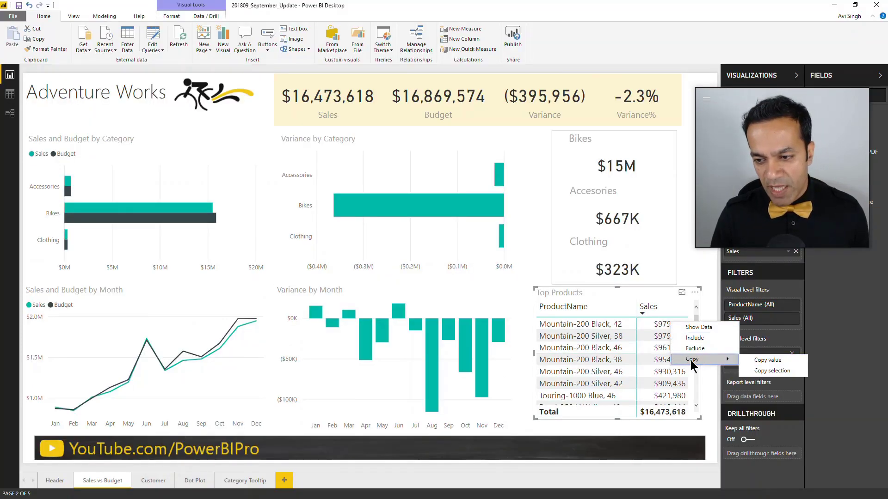
click(754, 366)
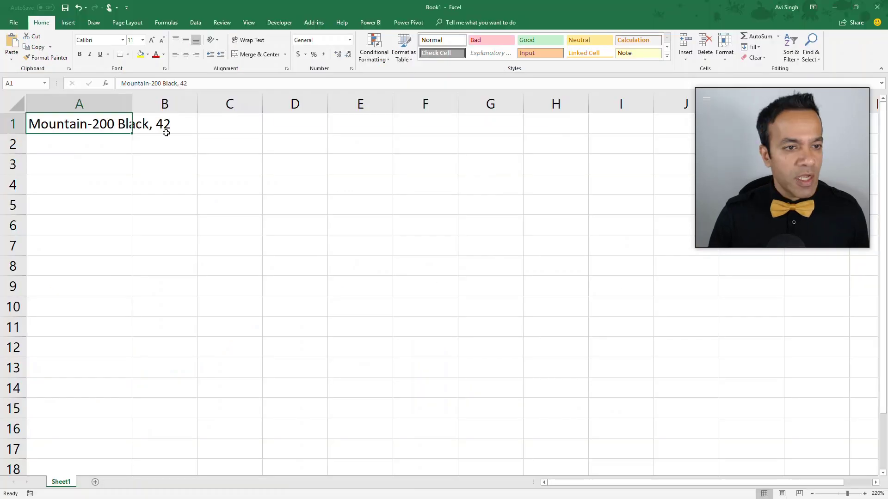
click(175, 122)
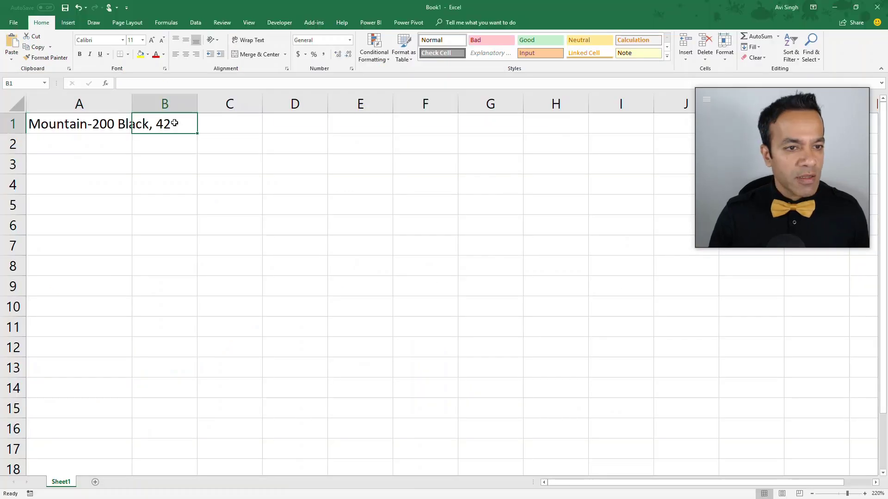
double_click(132, 103)
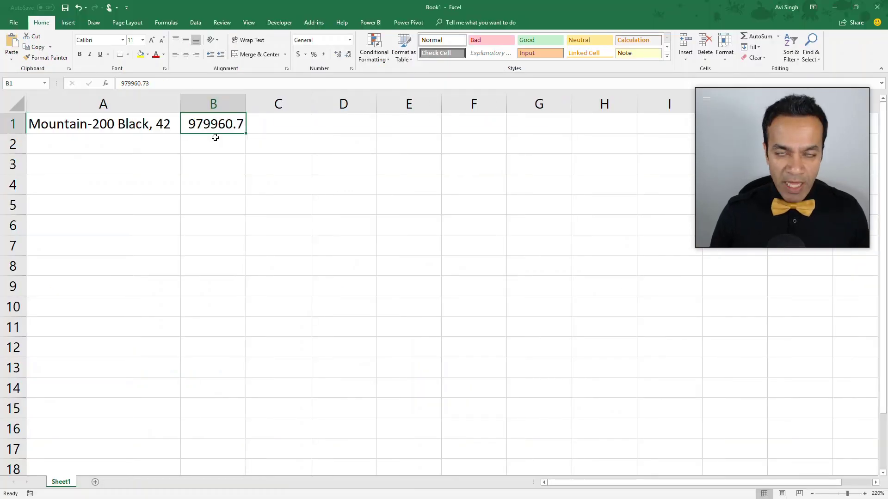
- Select four Top Products rows (Mountain-200 Black 42/46, Silver 46, Touring-1000 Blue 46) and copy them
key(alt+Tab)
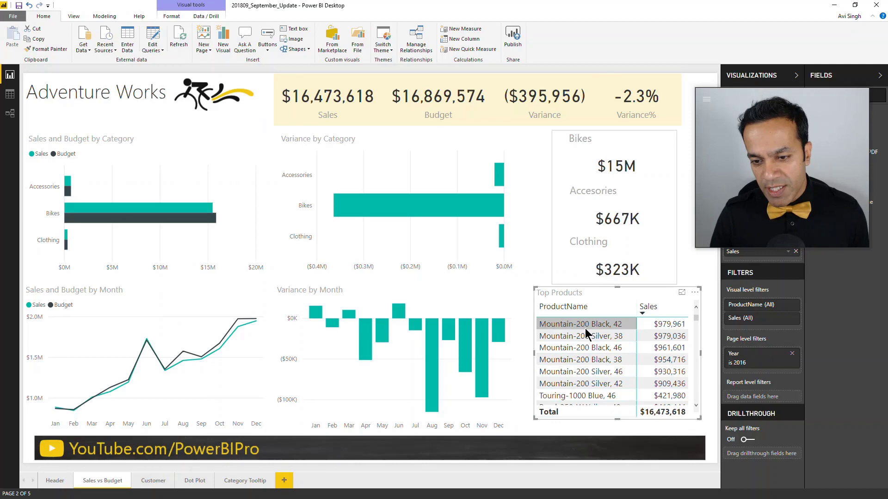
click(585, 328)
ctrl+click(581, 349)
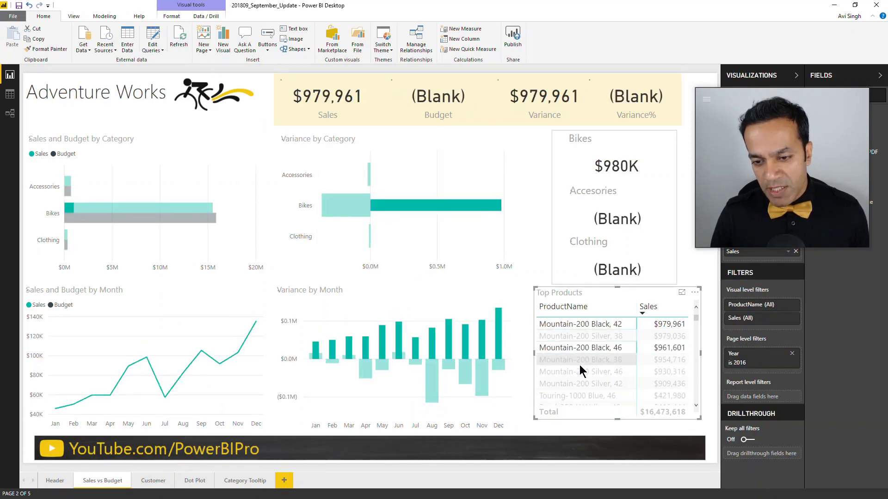
ctrl+click(589, 371)
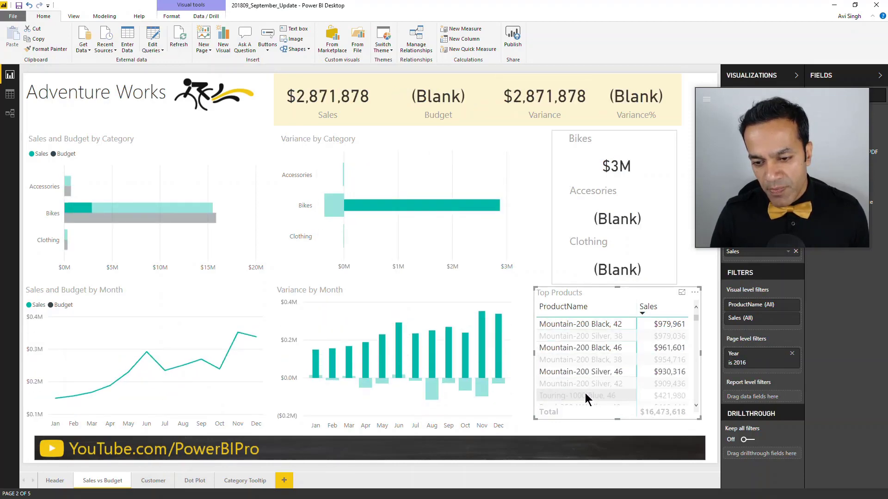
ctrl+click(608, 398)
right_click(608, 398)
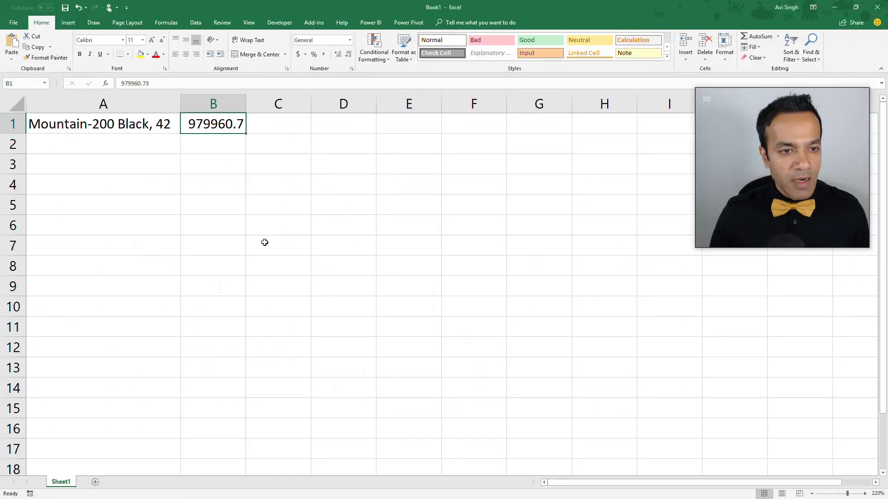
- Paste the copied product rows into a new Excel sheet and check the underlying sales number in B3
click(119, 482)
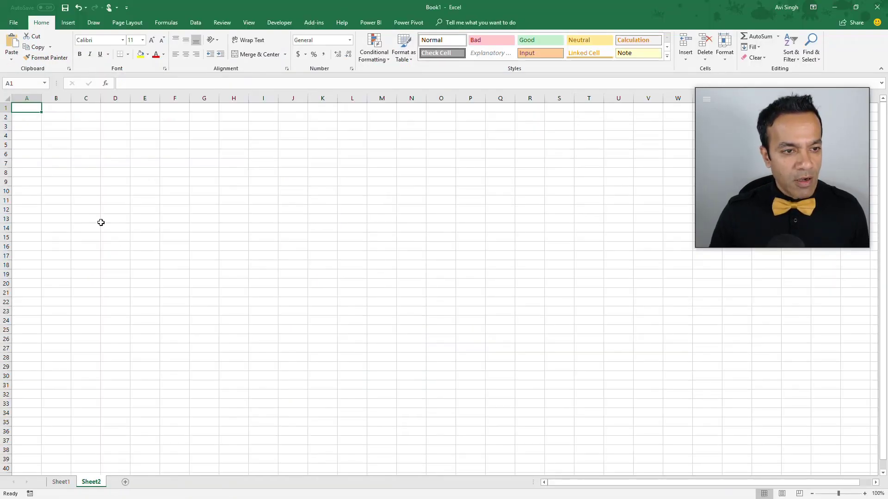
ctrl+scroll(51, 144, up, 9)
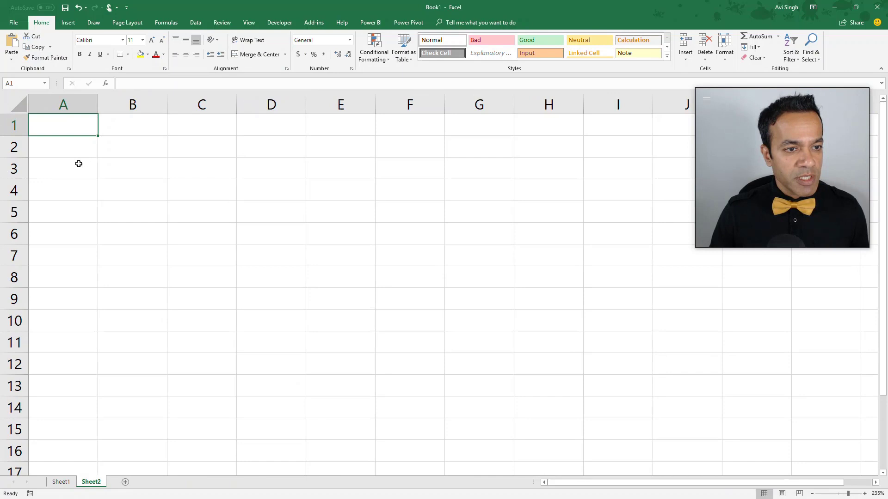
key(ctrl+v)
click(86, 128)
double_click(98, 104)
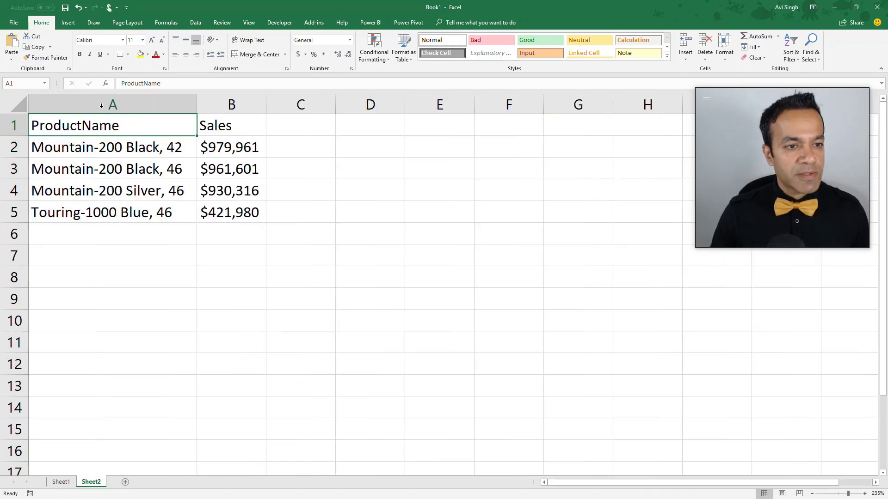
click(148, 147)
click(228, 149)
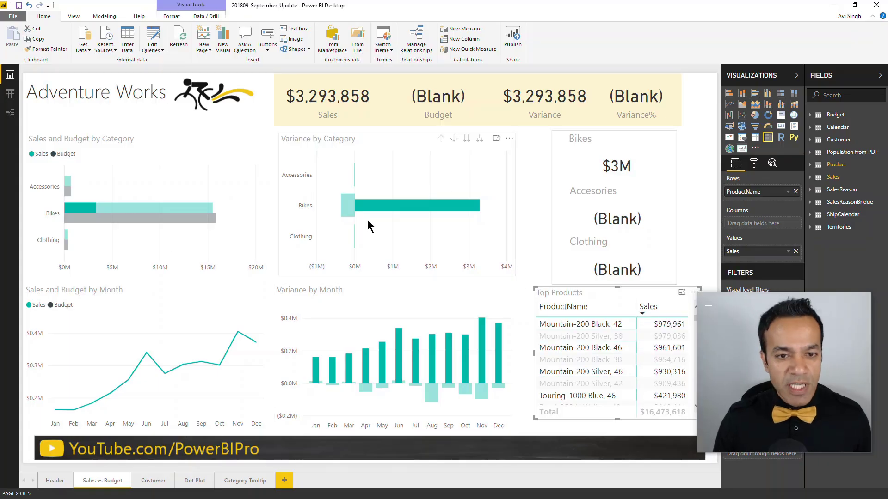
- Clear the product cross-filter and browse the report's colour theme list
click(391, 172)
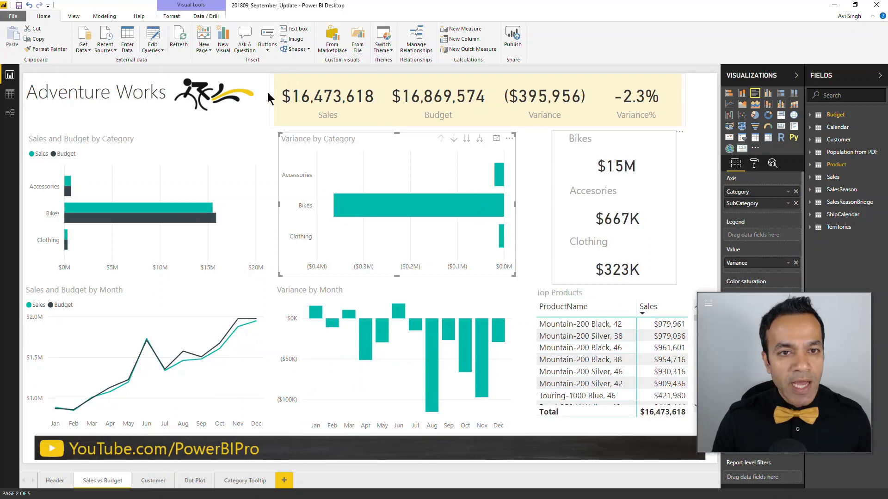
click(383, 49)
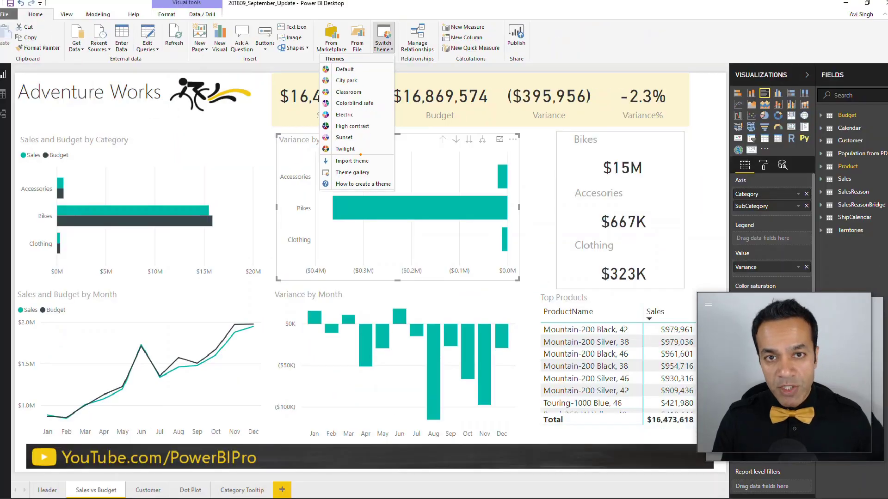
click(390, 51)
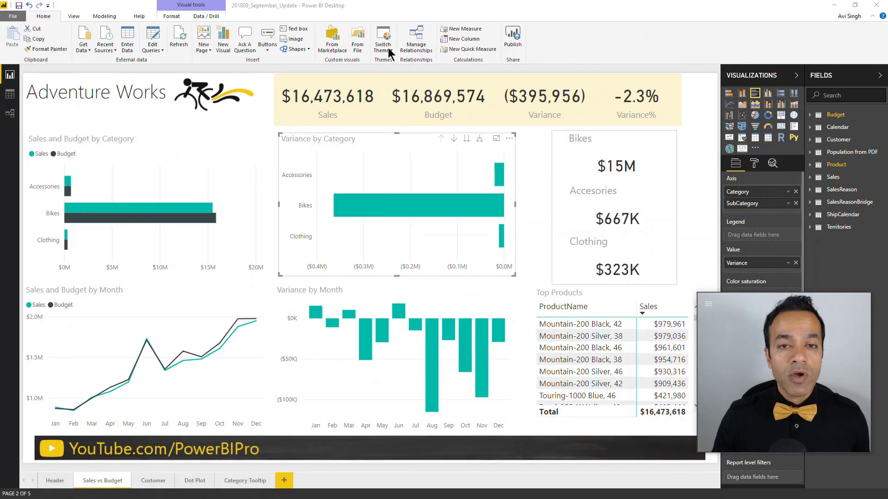
click(389, 52)
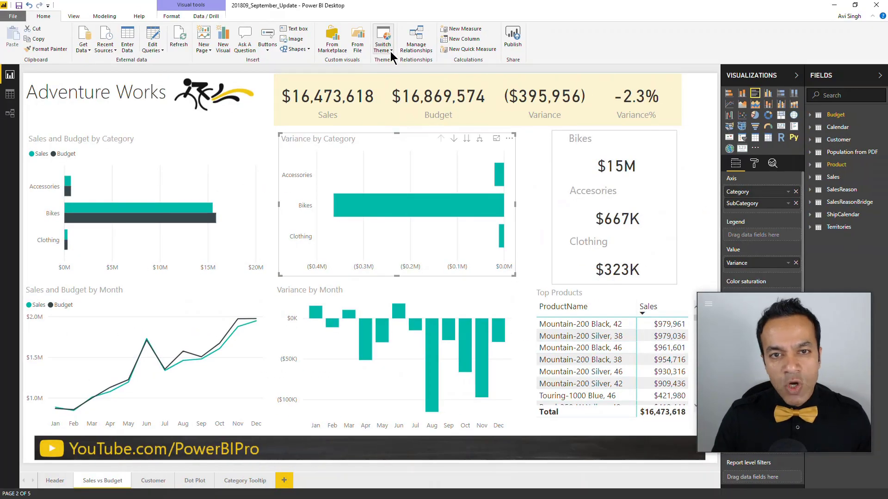
- Preview the City park and Classroom themes on the report
click(390, 52)
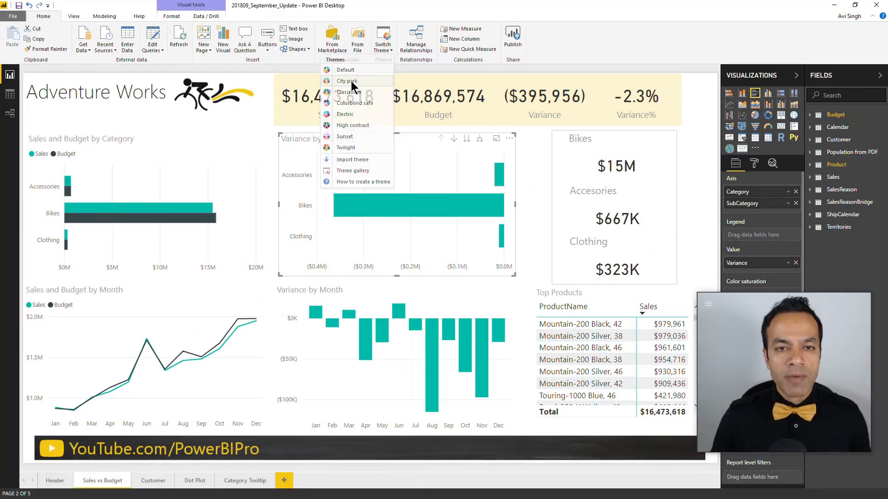
click(350, 81)
click(389, 51)
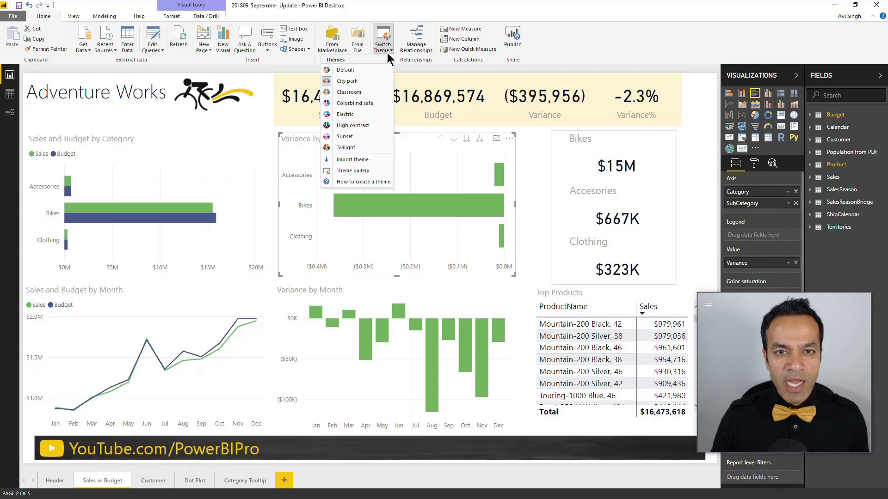
click(351, 92)
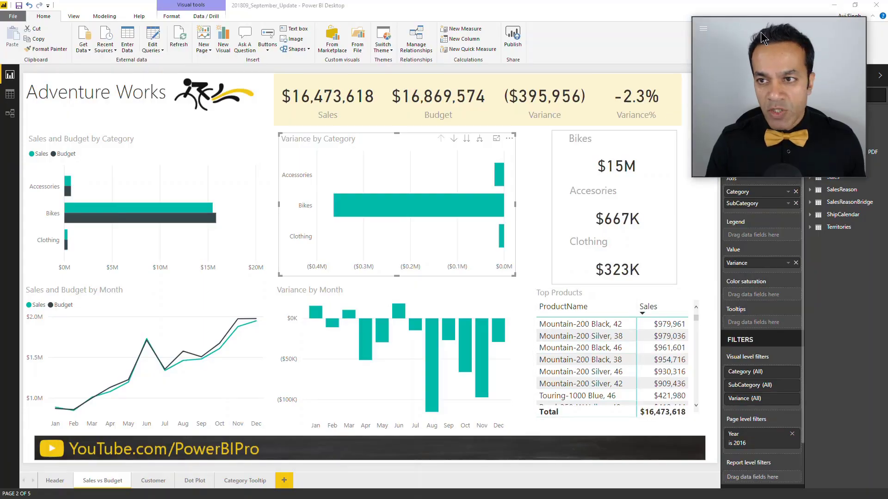
- Show the Category Tooltip page's Page Information with Tooltip turned on
click(240, 480)
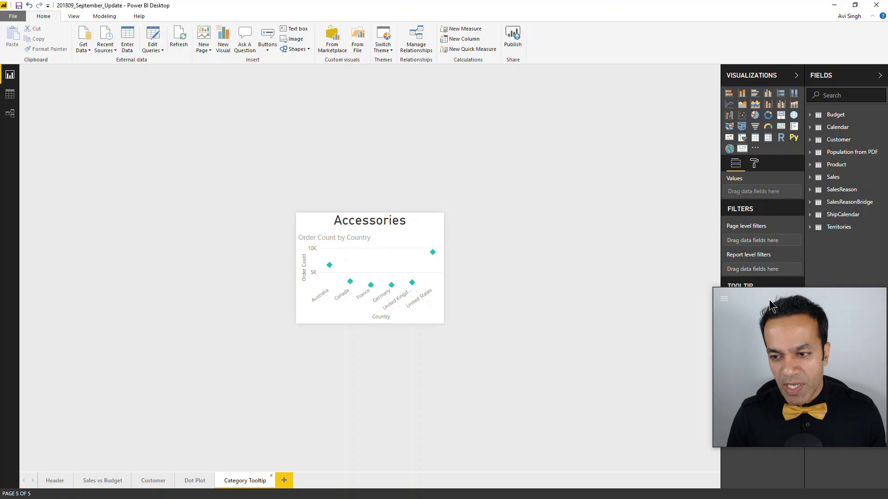
drag(769, 300, 776, 318)
click(756, 165)
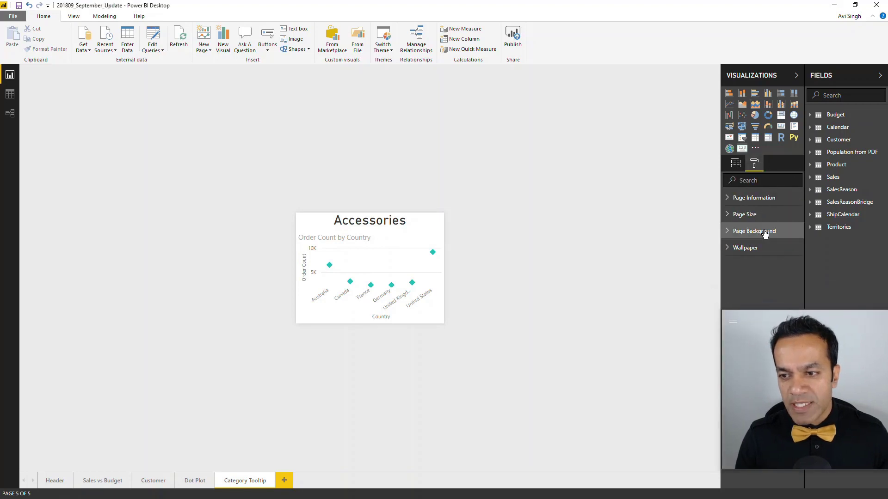
click(727, 202)
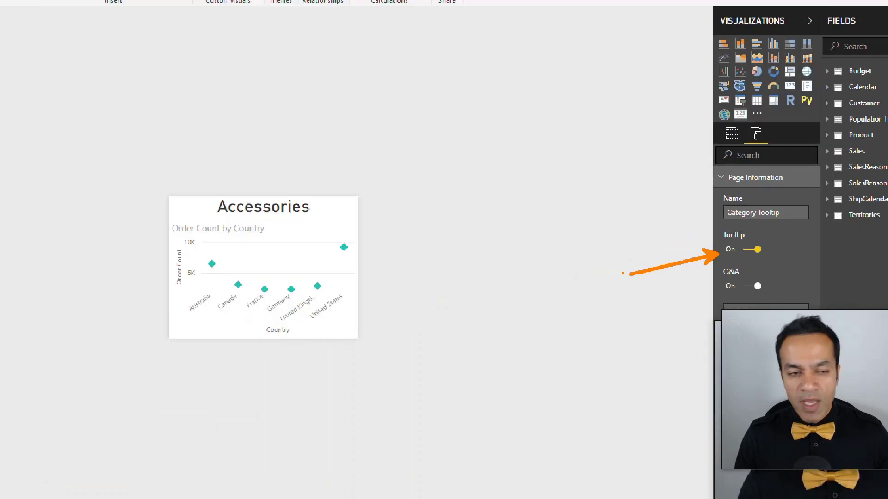
- Move between the Header, Sales vs Budget and Category Tooltip pages, ending on the Sales vs Budget dashboard
click(55, 482)
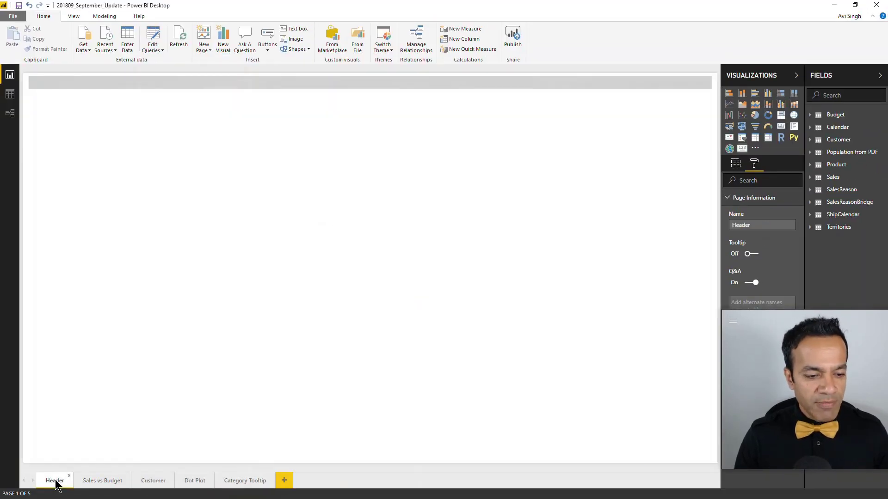
click(101, 481)
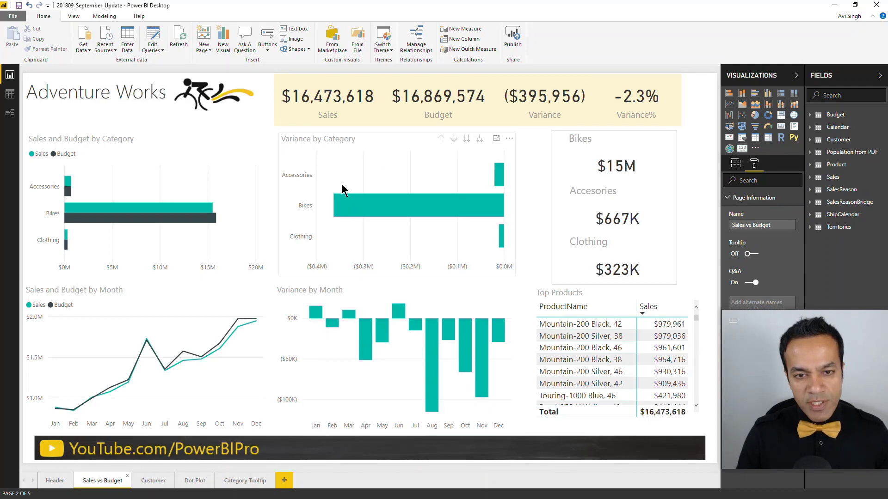
mouse_move(419, 205)
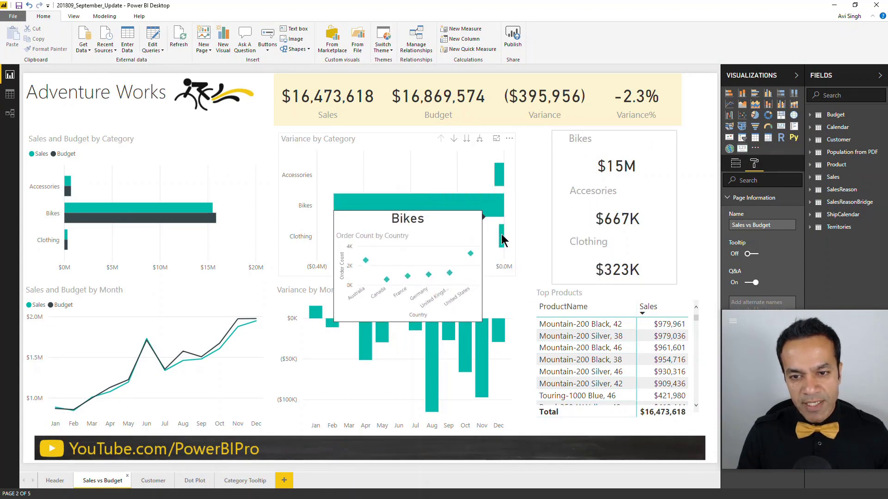
mouse_move(501, 237)
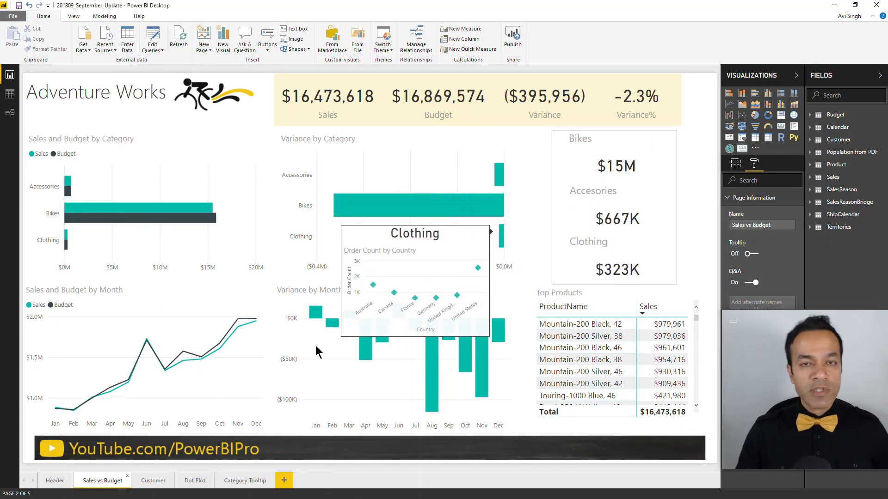
click(245, 481)
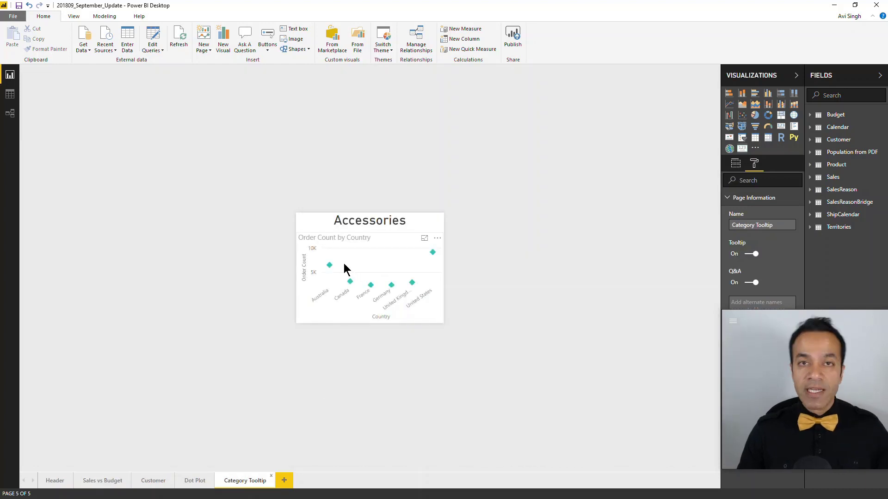
click(55, 481)
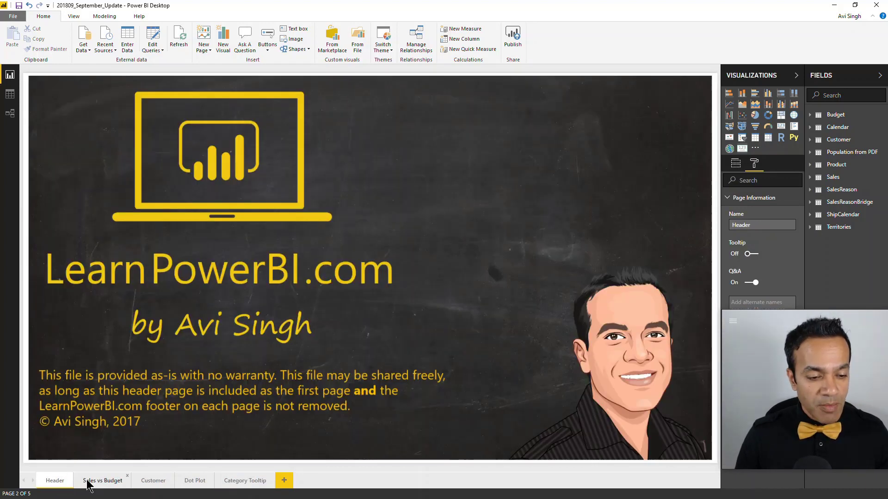
click(97, 480)
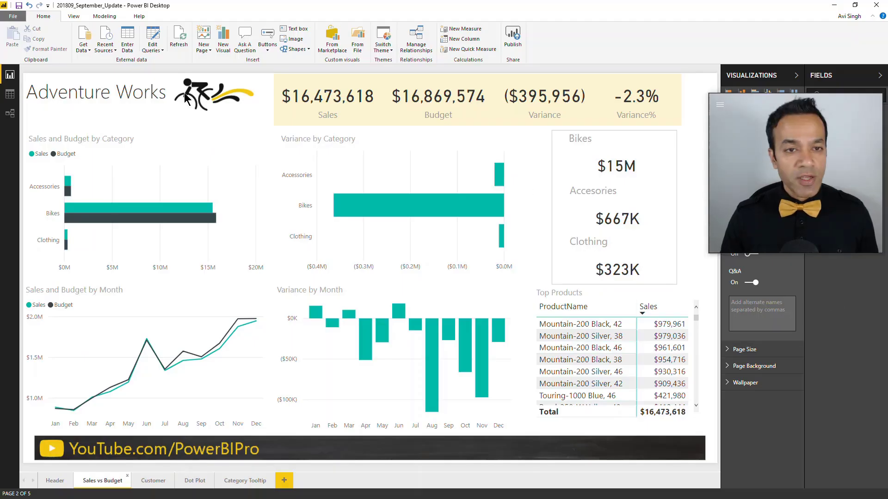
- Start a new PDF connector source in the query editor and load the population PDF from its web address
click(154, 42)
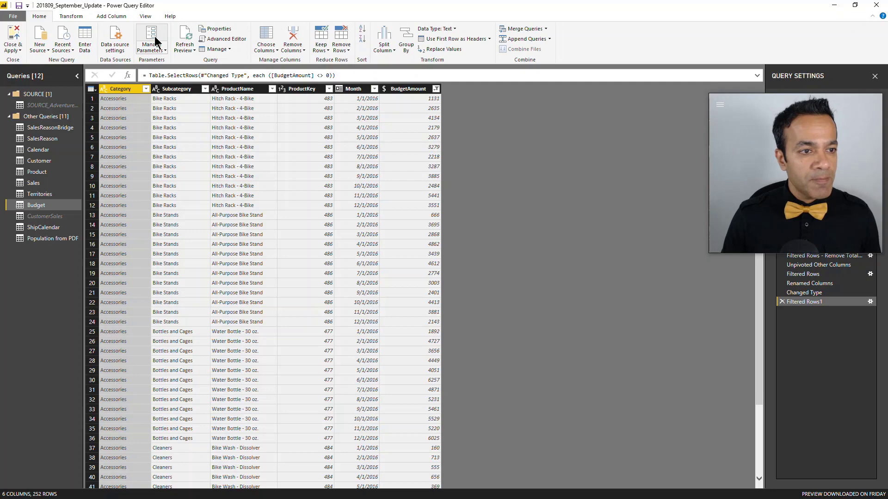
click(40, 48)
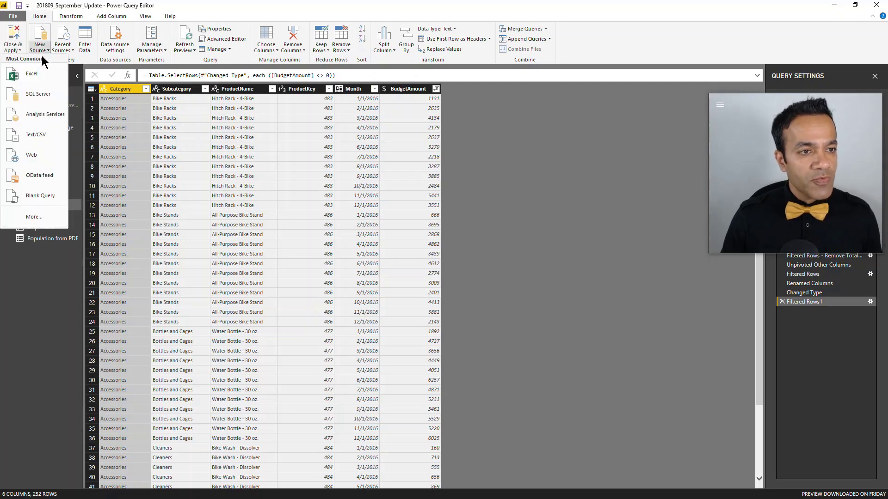
key(Escape)
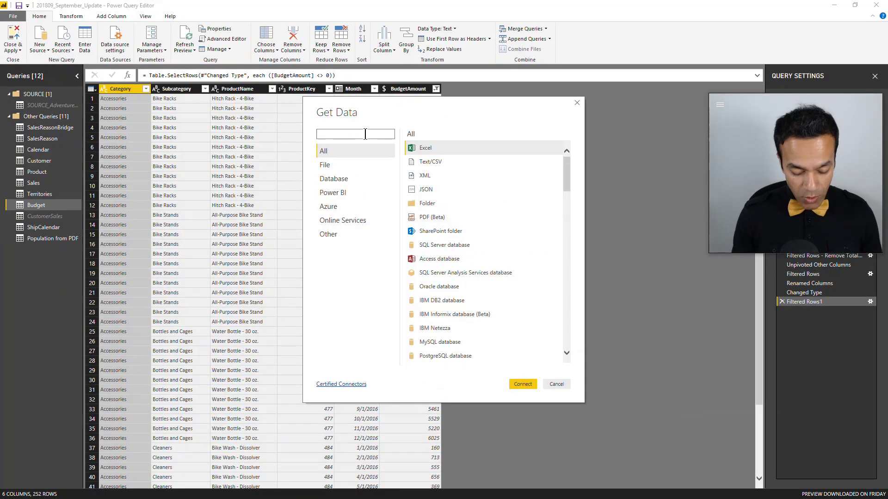
text(PDF)
click(430, 151)
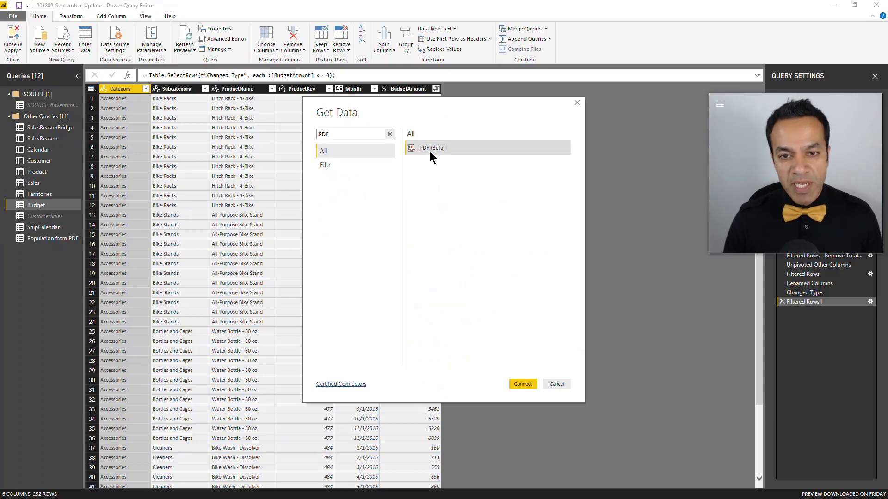
click(523, 384)
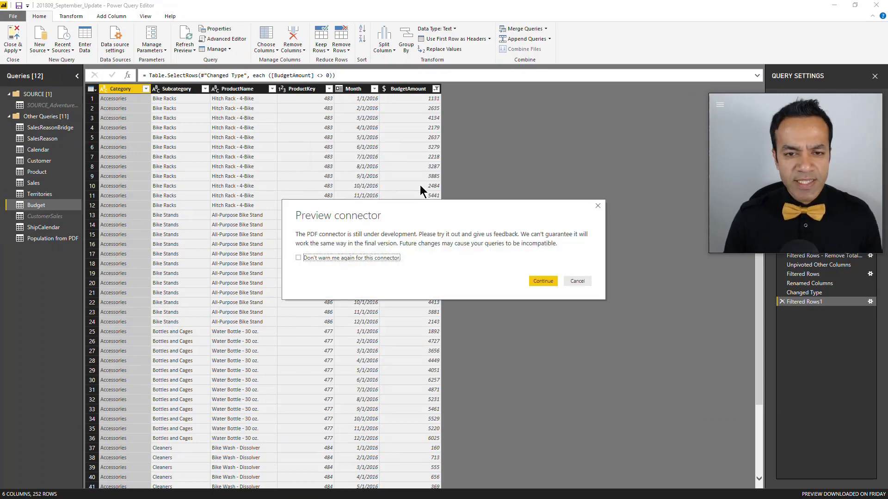
click(543, 281)
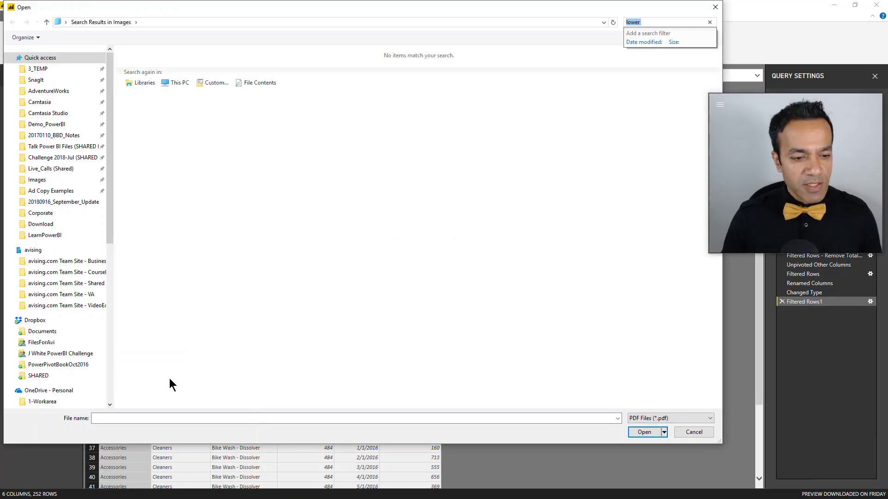
click(140, 416)
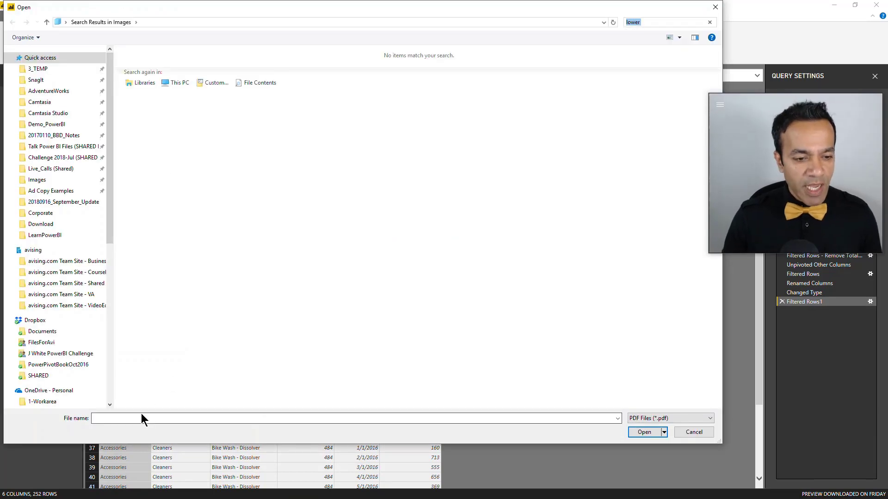
text(http://databank.worldbank.org/data/download/POP.pdf)
key(Return)
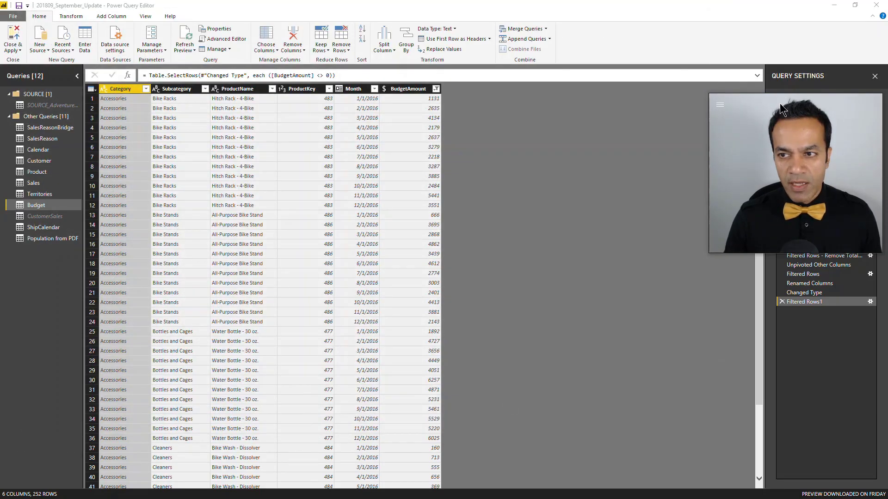
- Preview Table001–Table004 in the Navigator, cancel, and view the existing Population from PDF query
drag(779, 103, 769, 304)
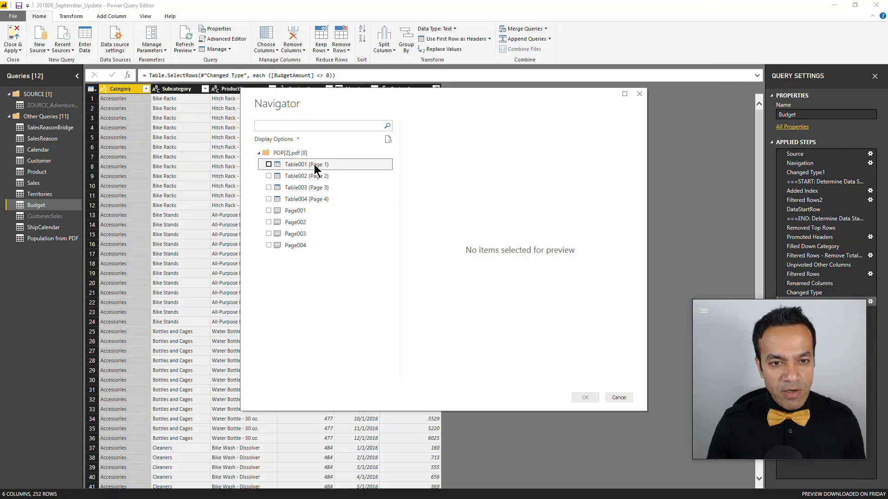
click(315, 168)
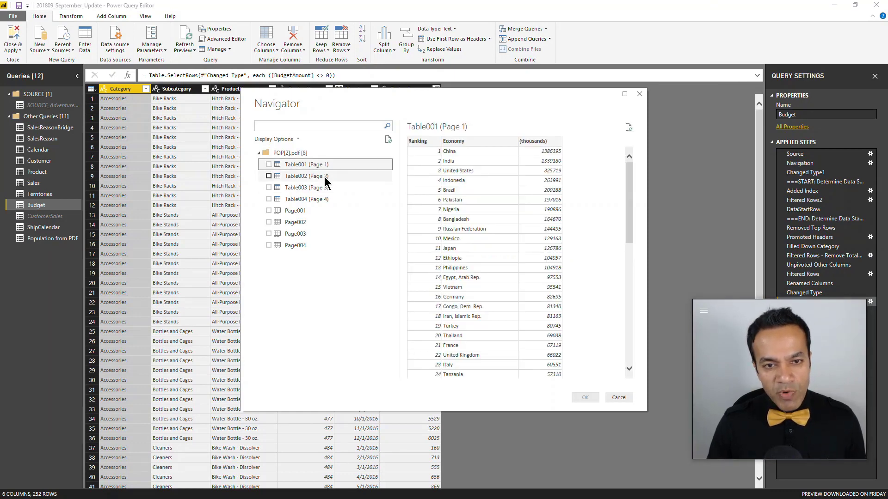
click(323, 177)
click(321, 187)
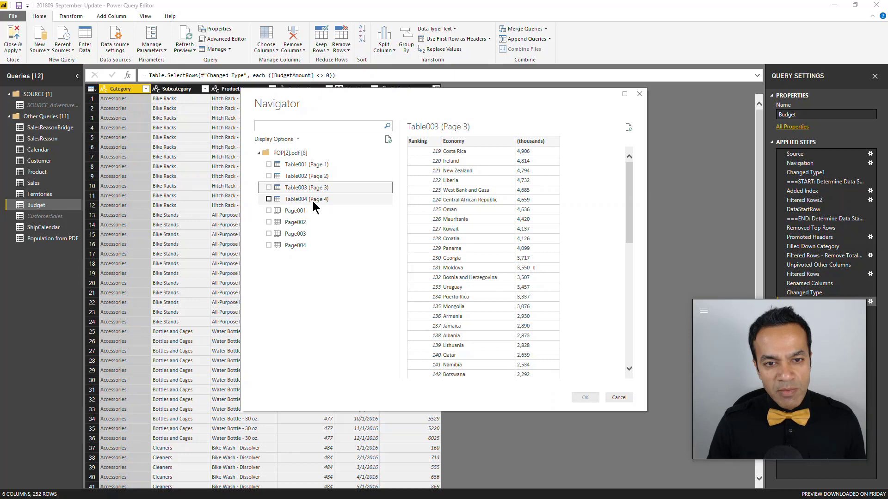
click(313, 200)
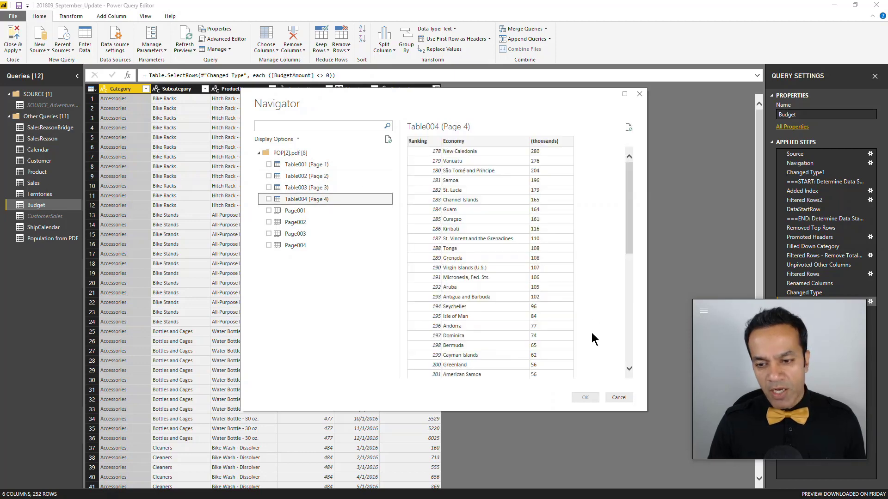
click(616, 397)
click(66, 239)
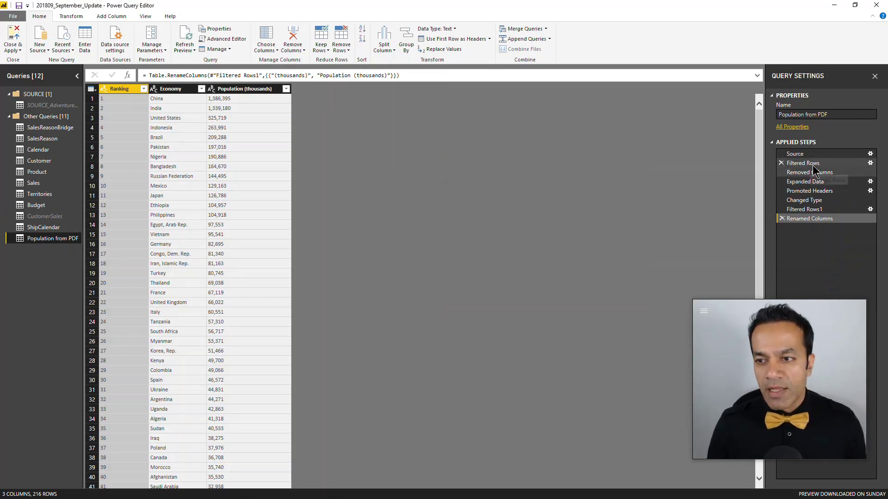
- Step through the Population from PDF query's filter, expand and rename stages to its final result
click(805, 164)
click(804, 181)
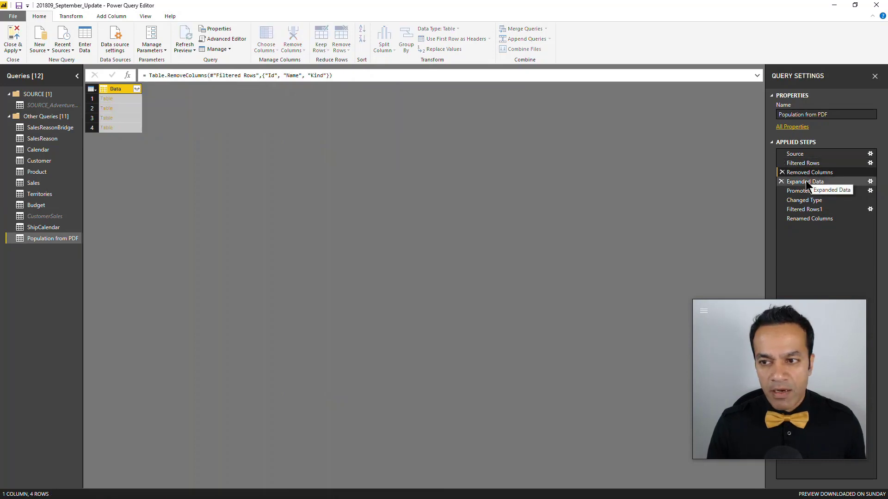
click(808, 190)
click(804, 209)
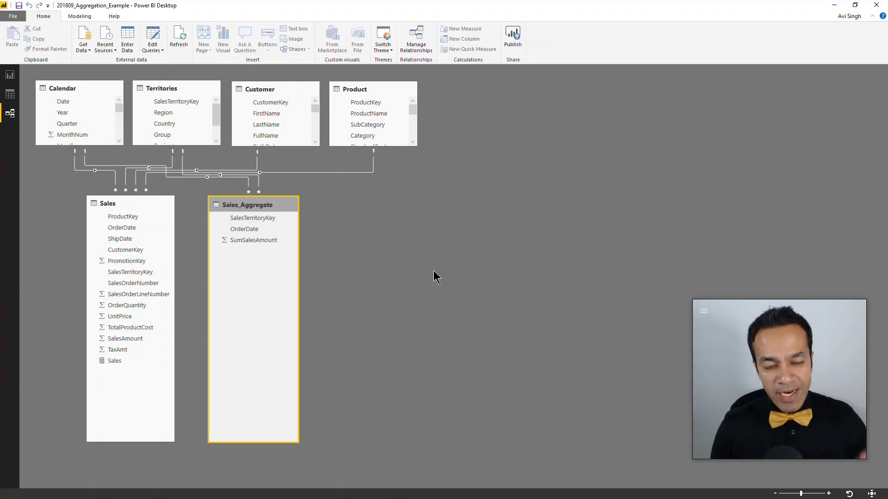
- Review the Sales, Calendar, Territories and Customer tables in the model diagram
click(137, 204)
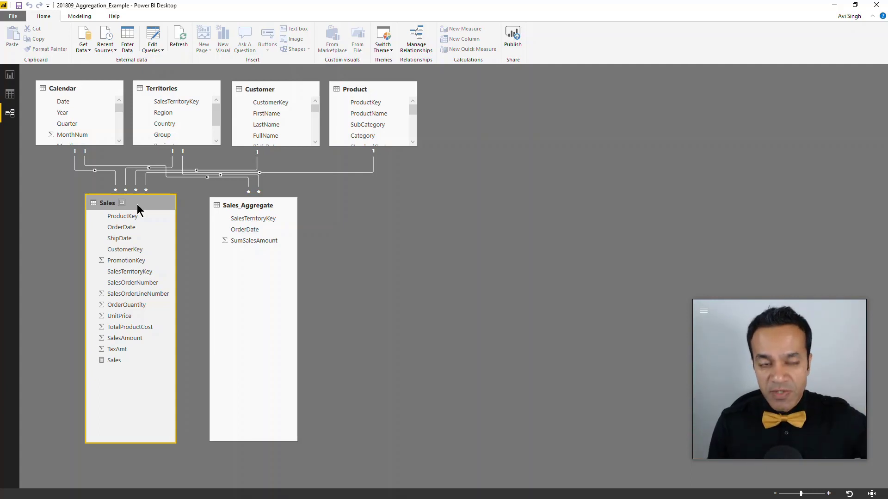
click(99, 95)
click(184, 89)
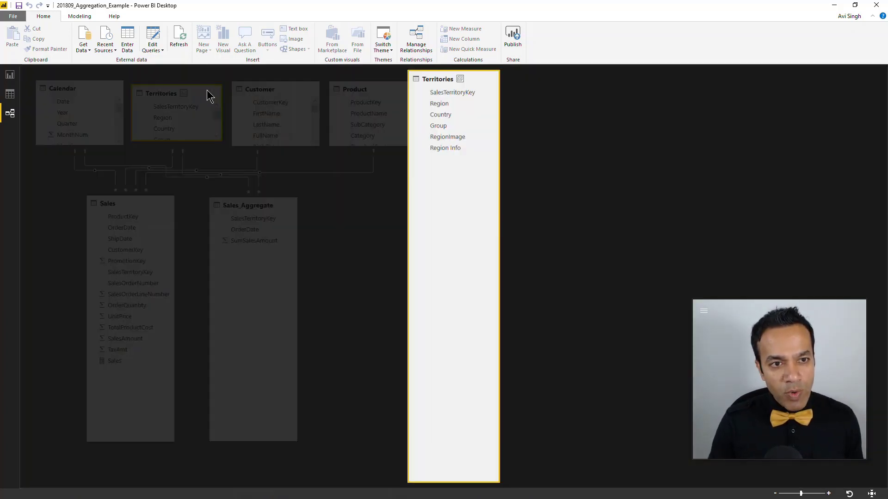
click(461, 80)
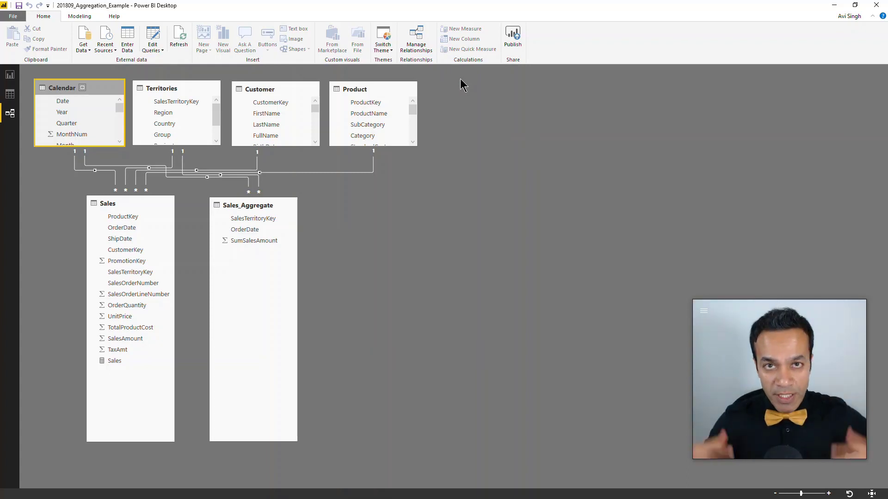
click(210, 99)
click(307, 95)
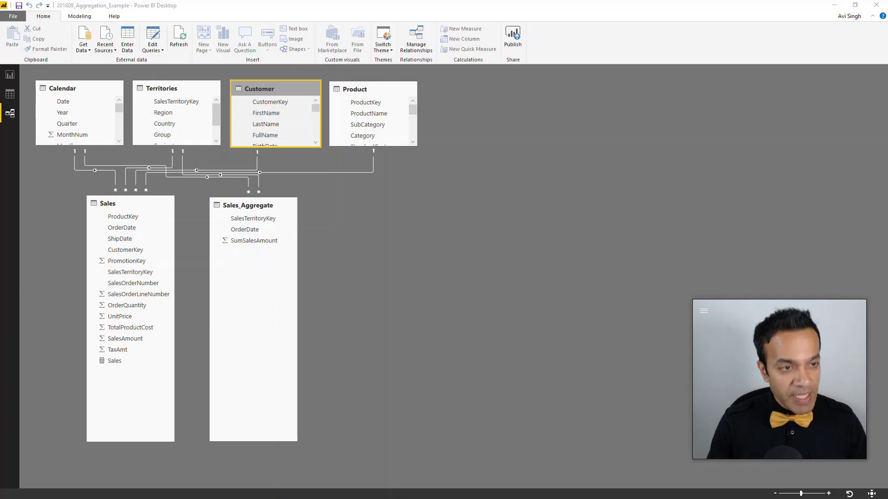
- Select the Sales_Aggregate table and switch to the data view showing the Calendar rows
key(alt+Tab)
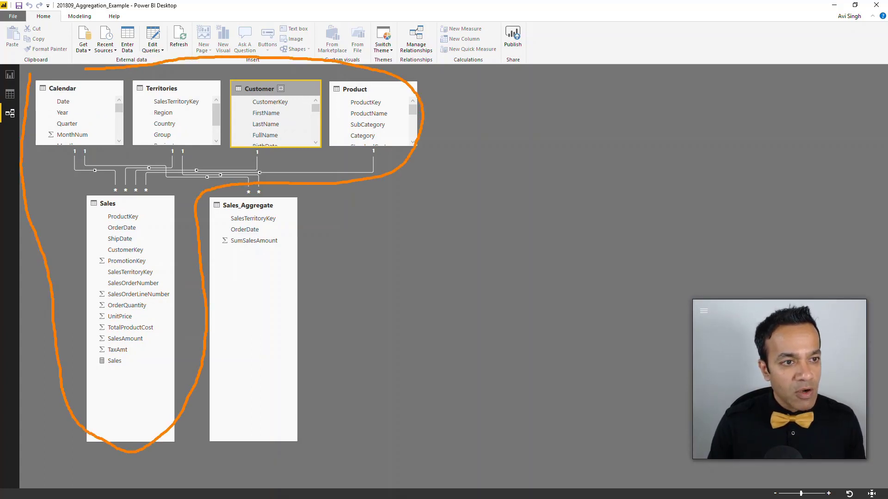
key(Escape)
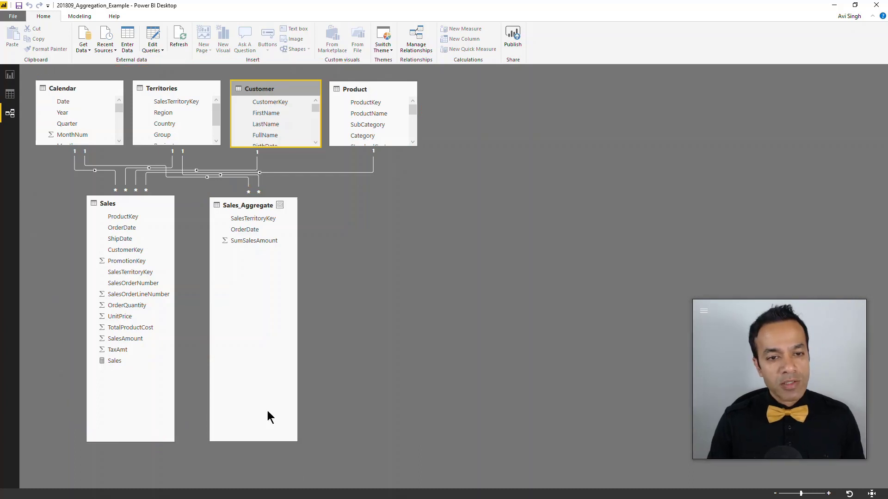
click(250, 208)
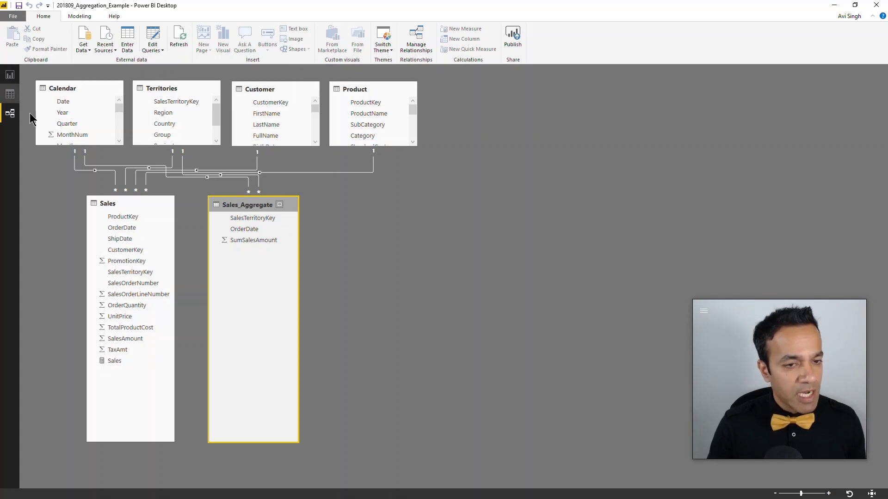
click(10, 94)
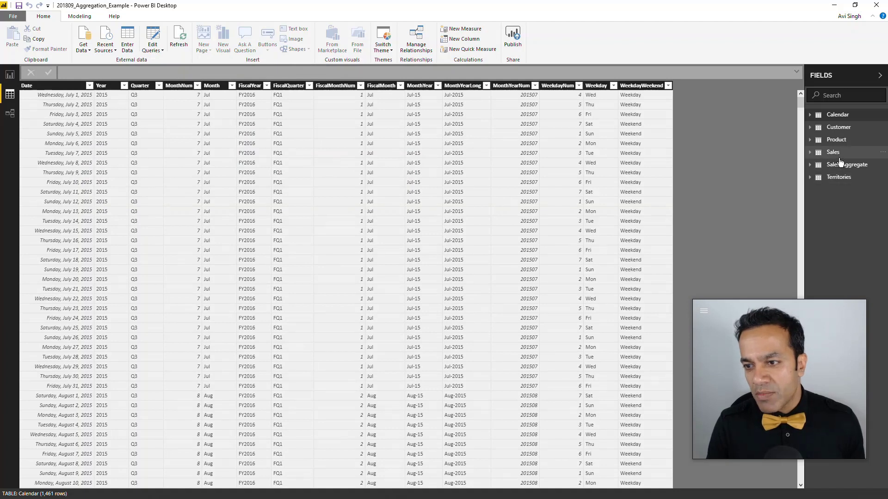
- Check Sales_Aggregate's properties show Import storage mode, then return to the model diagram
right_click(837, 168)
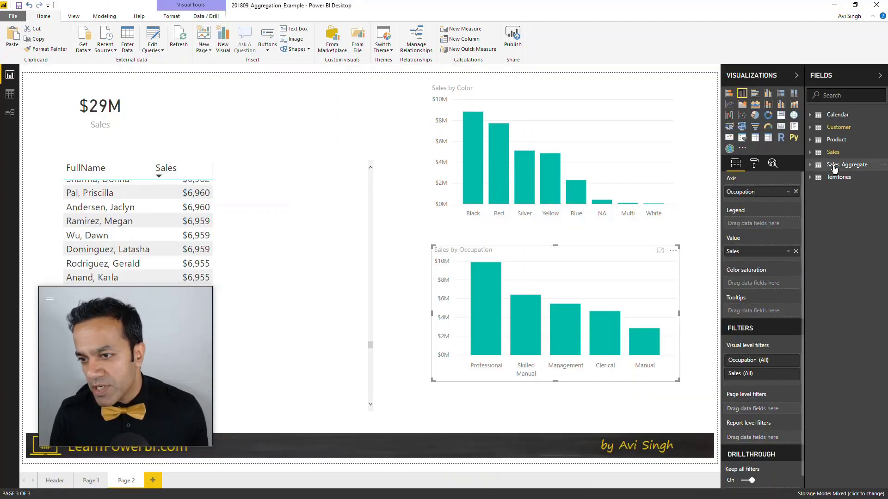
right_click(832, 167)
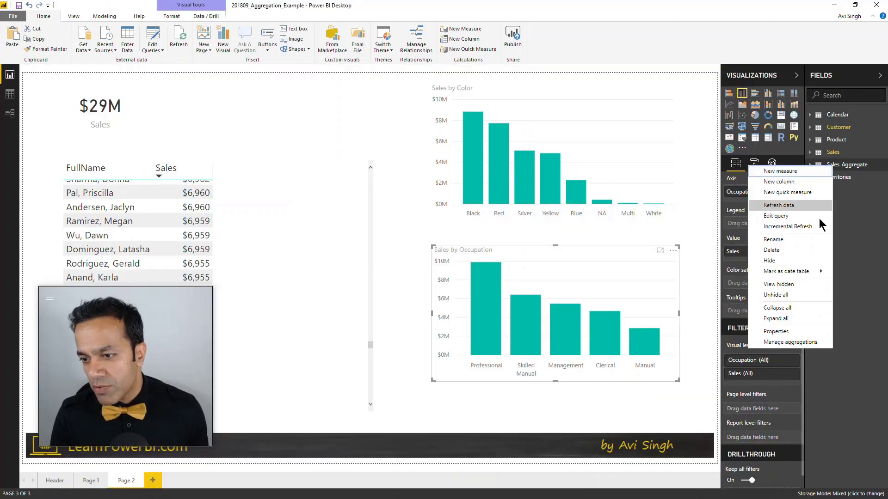
click(781, 333)
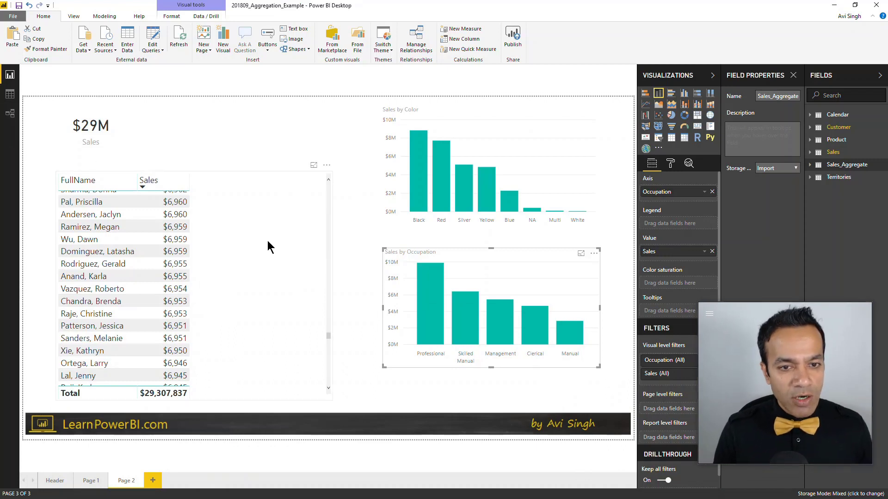
click(10, 113)
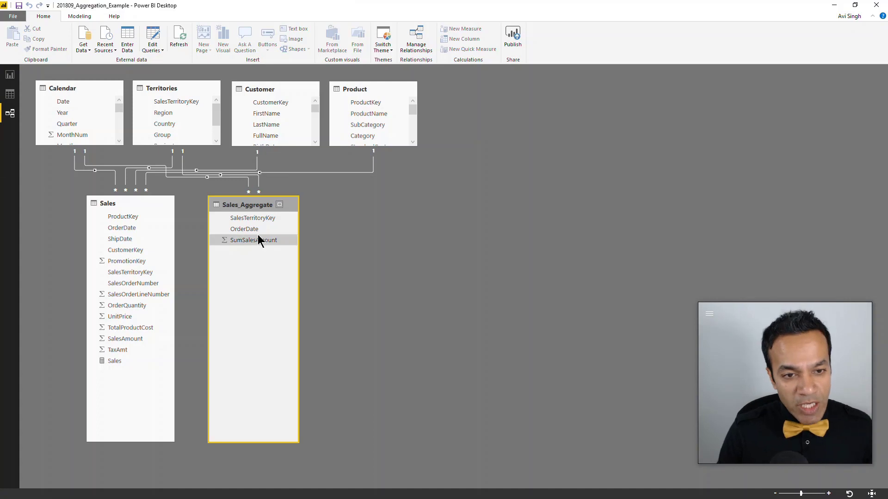
mouse_move(248, 205)
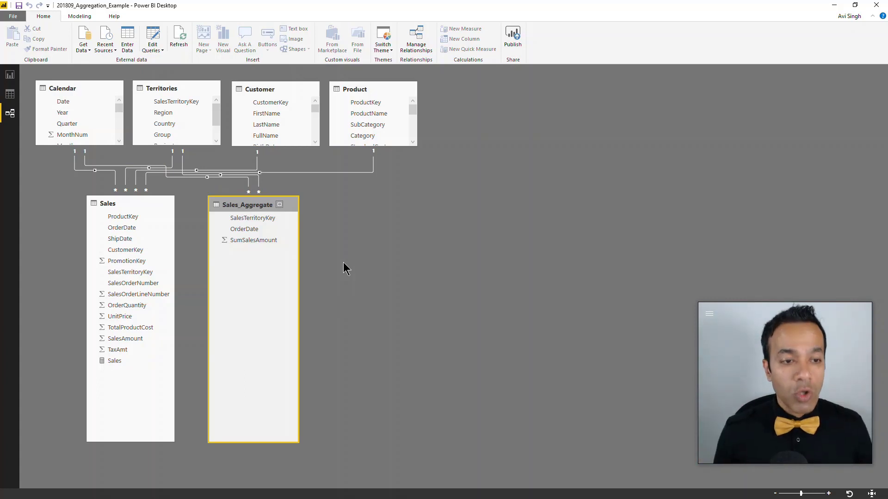
- Inspect the Calendar to Sales_Aggregate relationship between Sales and Sales_Aggregate, then return to report Page 2
click(153, 204)
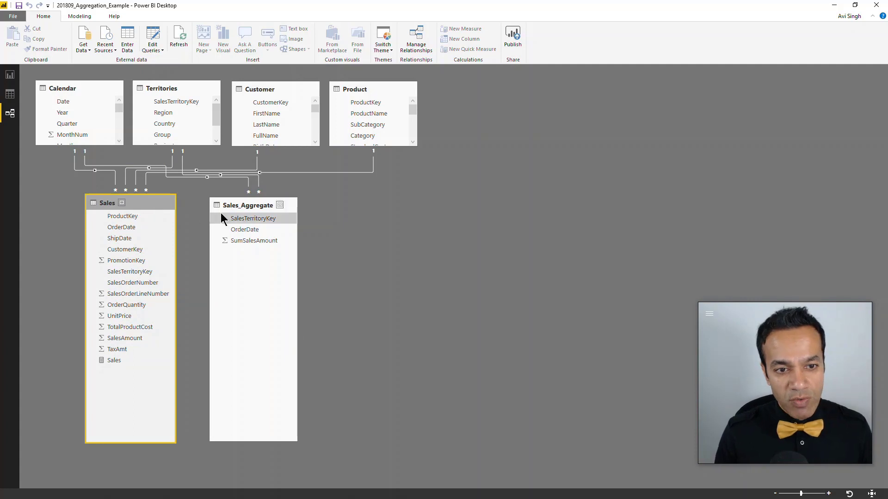
click(247, 205)
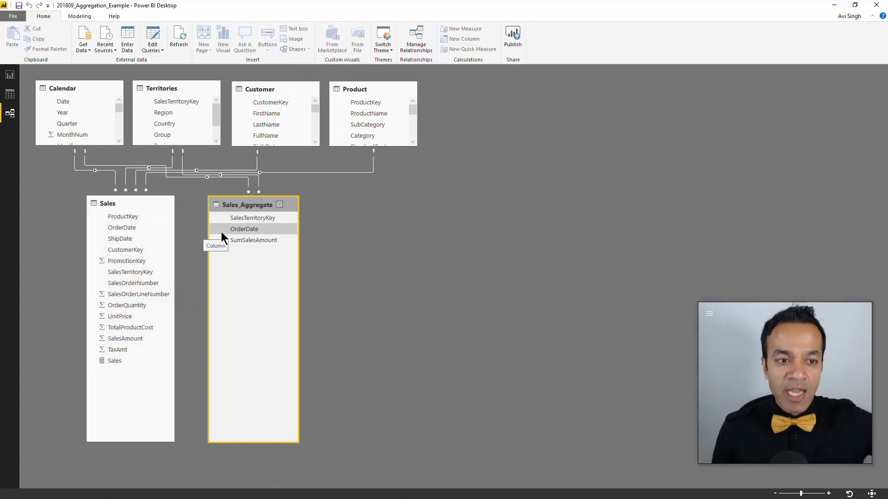
click(251, 189)
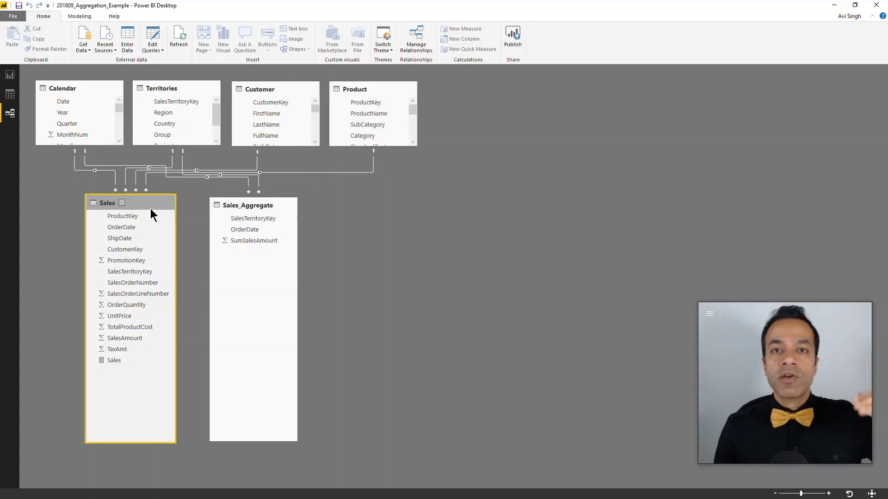
click(10, 74)
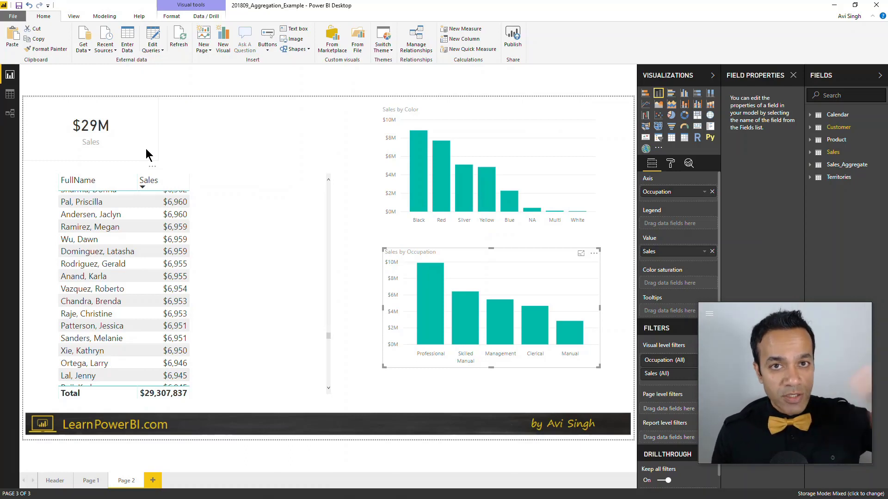
- Clear the Profiler trace, cross-filter Page 2 by the Blue bar and view the triggered queries
click(495, 128)
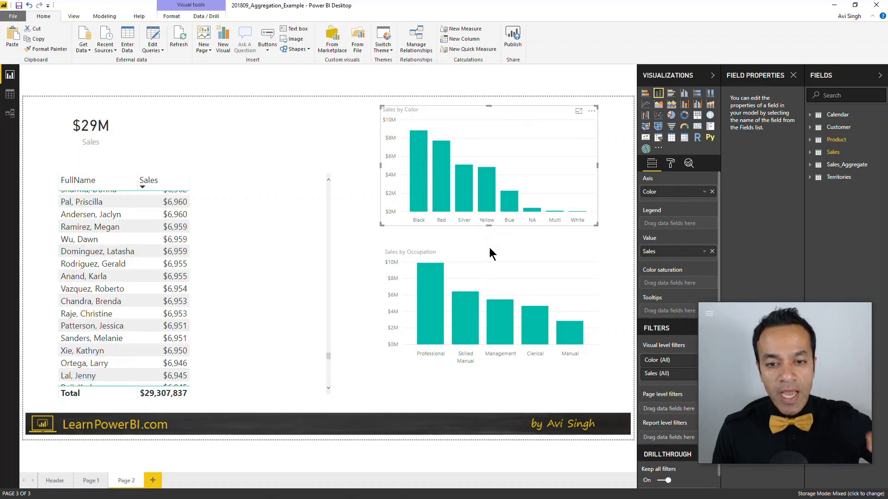
key(Escape)
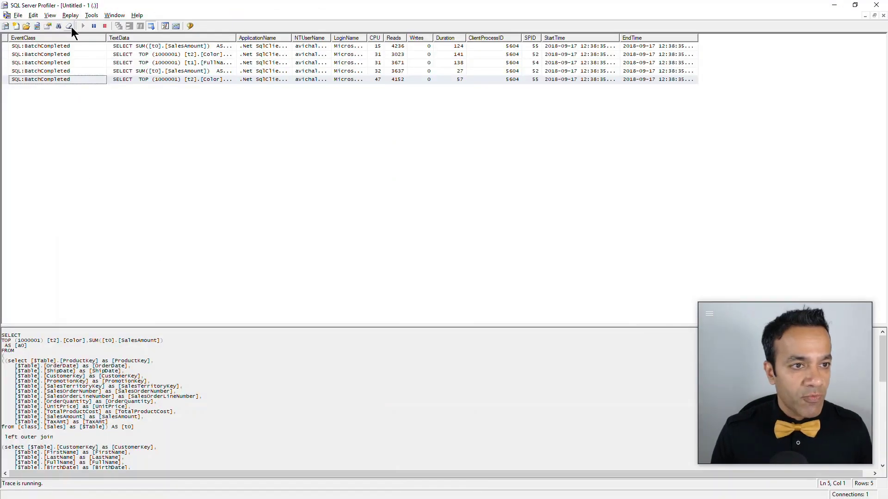
click(71, 27)
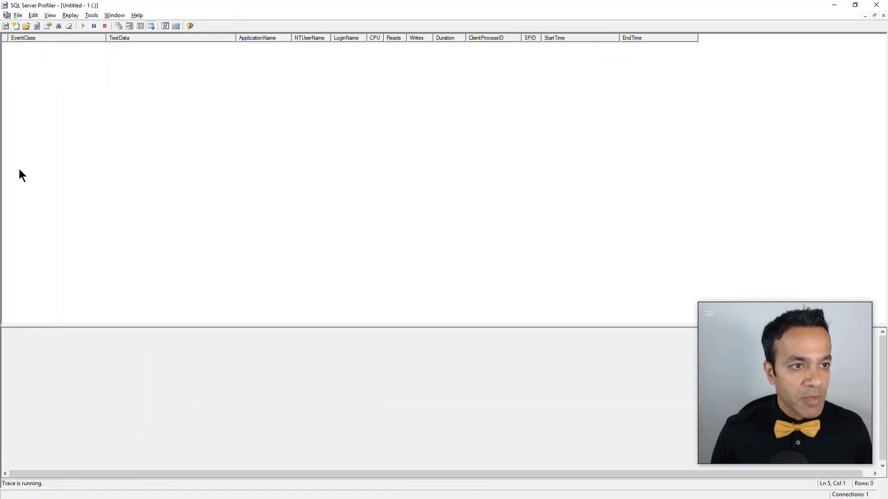
key(alt+Tab)
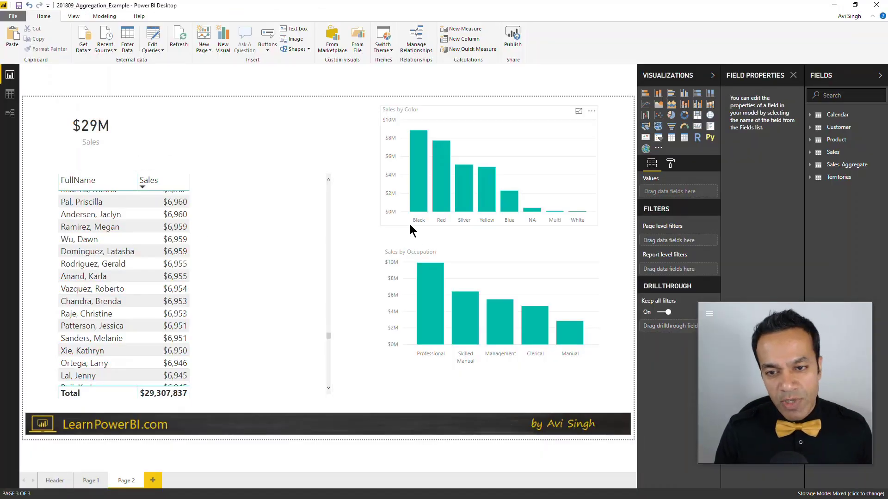
click(507, 206)
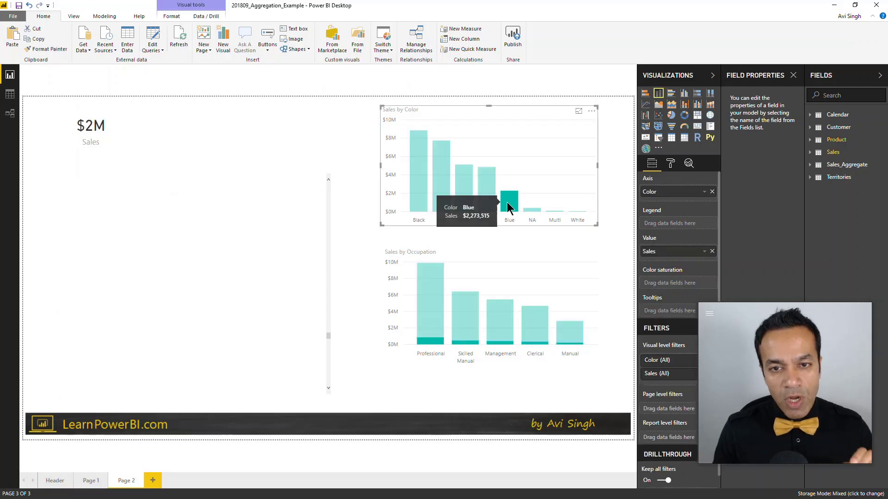
key(alt+Tab)
click(79, 72)
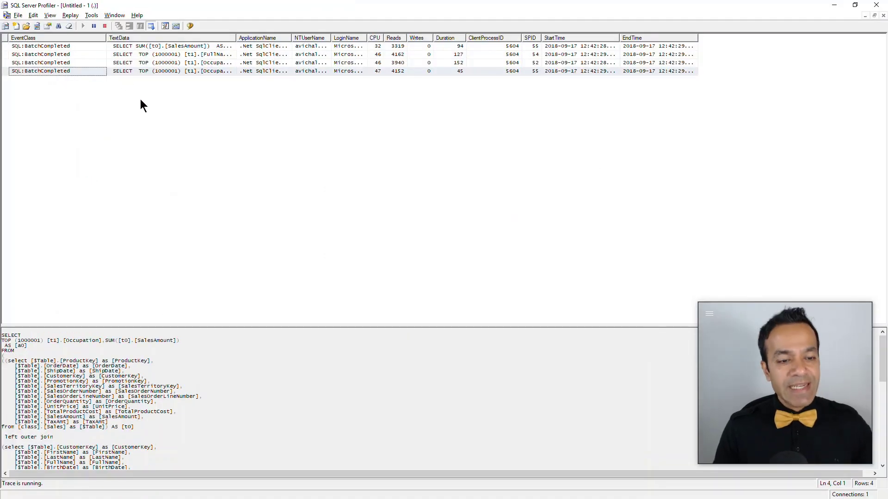
- Clear the trace again, swap the Blue cross-filter for the Clerical bar and check the new queries
click(73, 29)
key(alt+Tab)
click(525, 175)
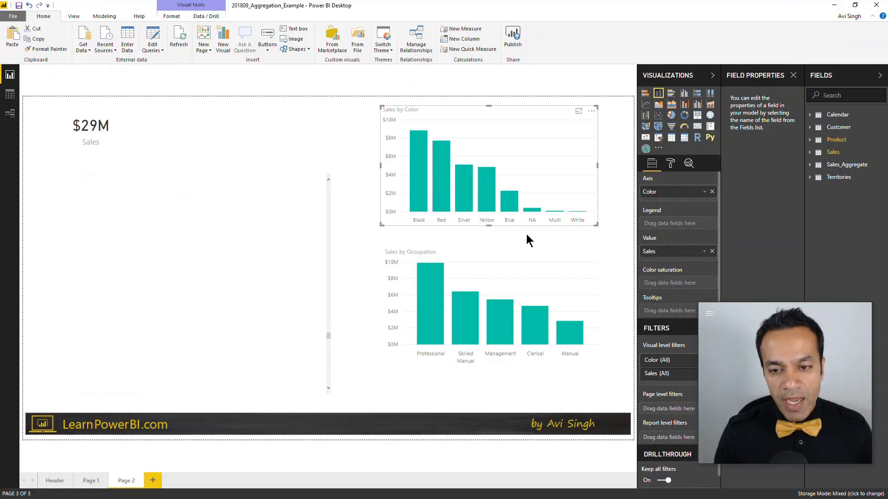
key(alt+Tab)
key(alt+Tab)
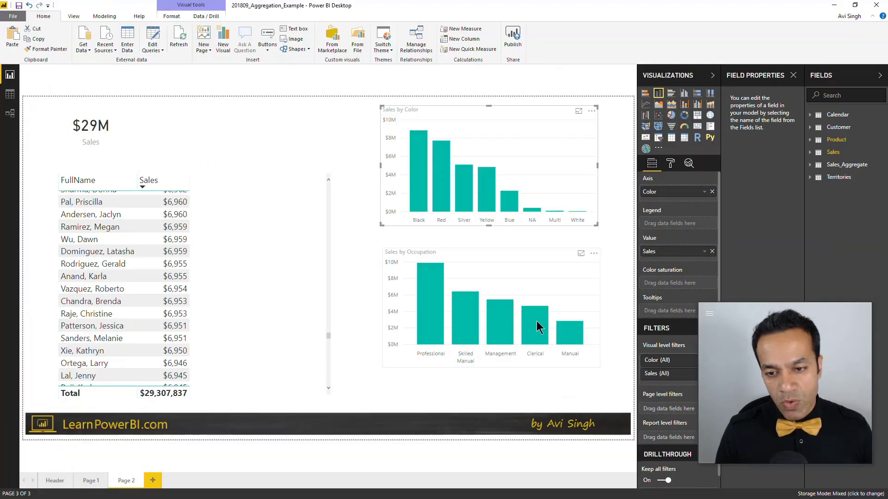
click(533, 328)
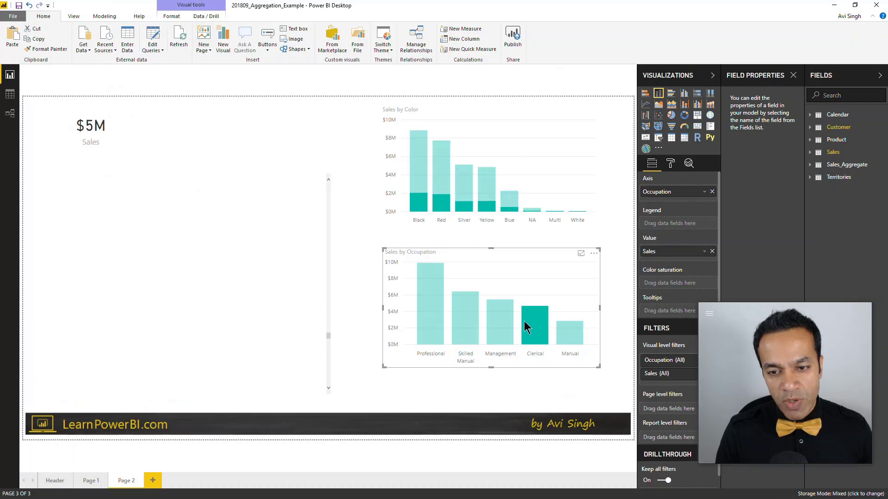
key(alt+Tab)
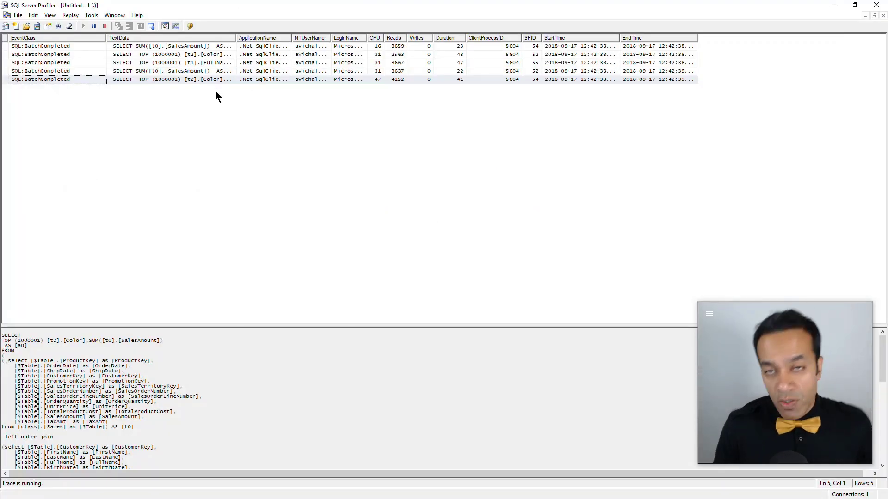
key(alt+Tab)
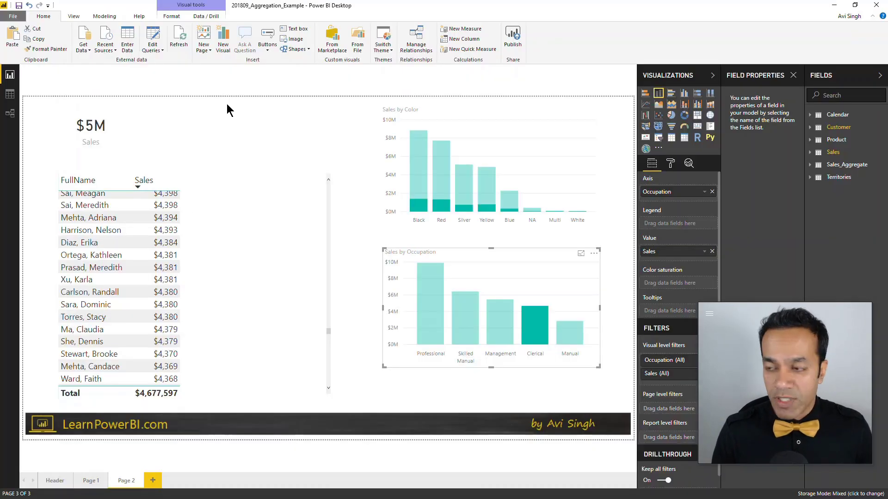
- Open report Page 1 with the Sales by Date and Sales by Country visuals and clear the trace
click(90, 482)
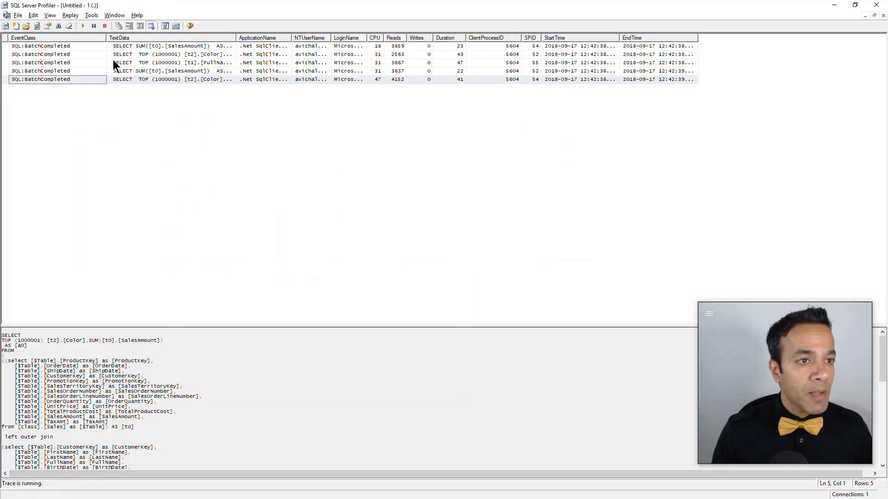
click(67, 25)
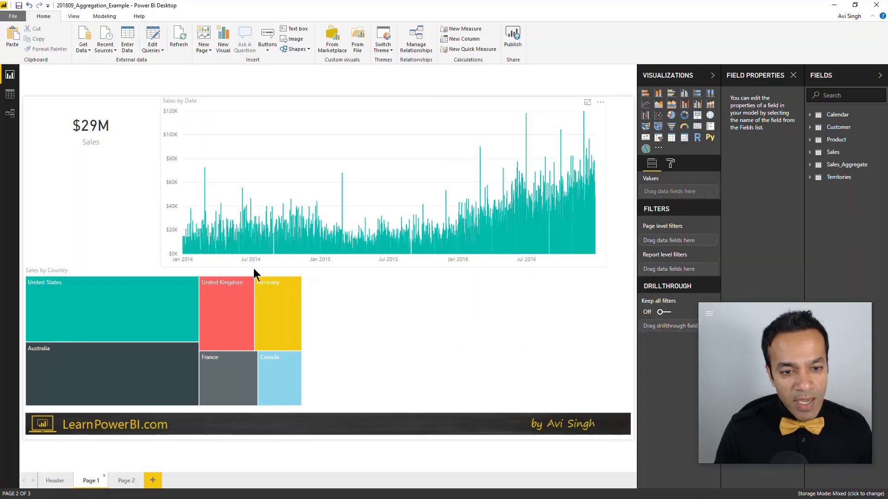
- Cross-filter Page 1 by the United States tile and a single day's sales bar, then clear the highlight
click(133, 322)
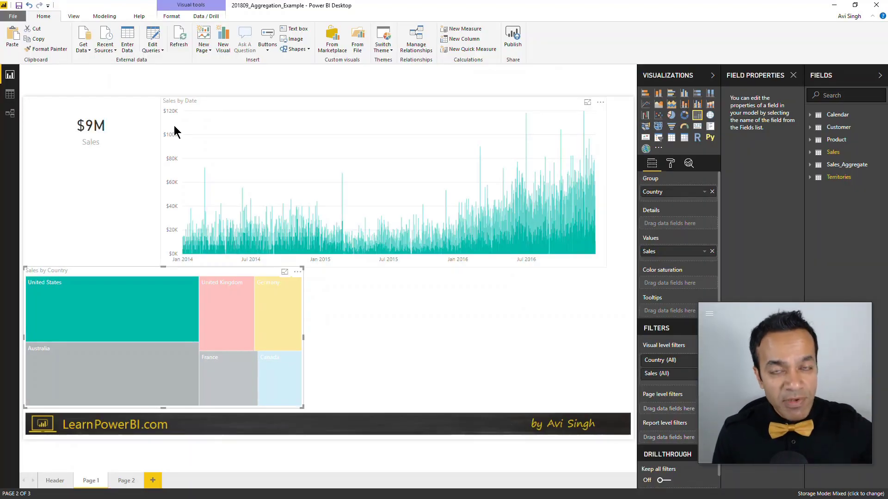
click(342, 184)
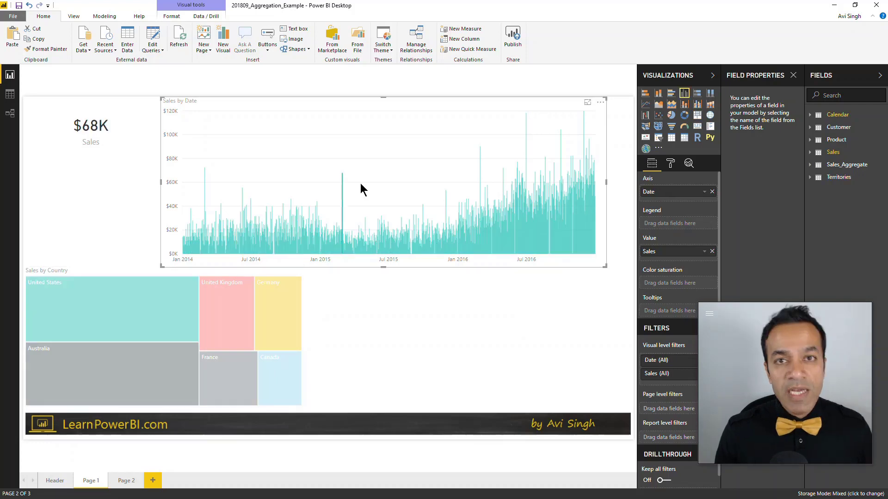
click(360, 183)
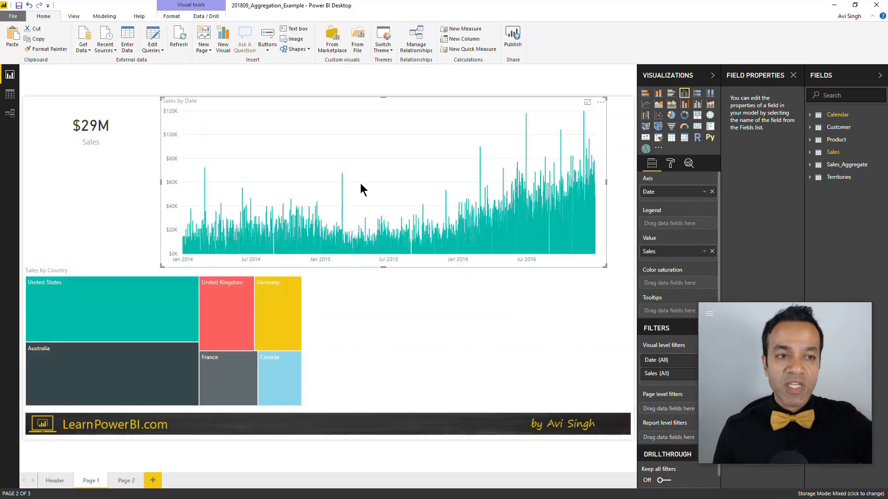
click(15, 122)
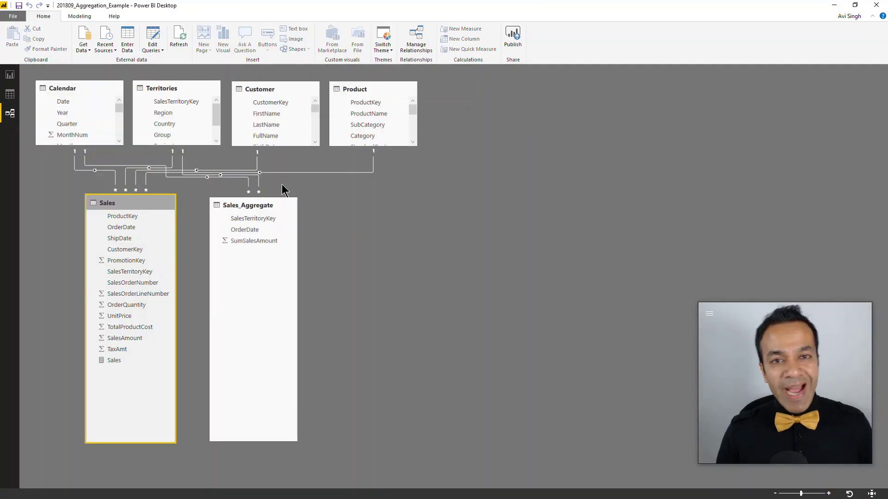